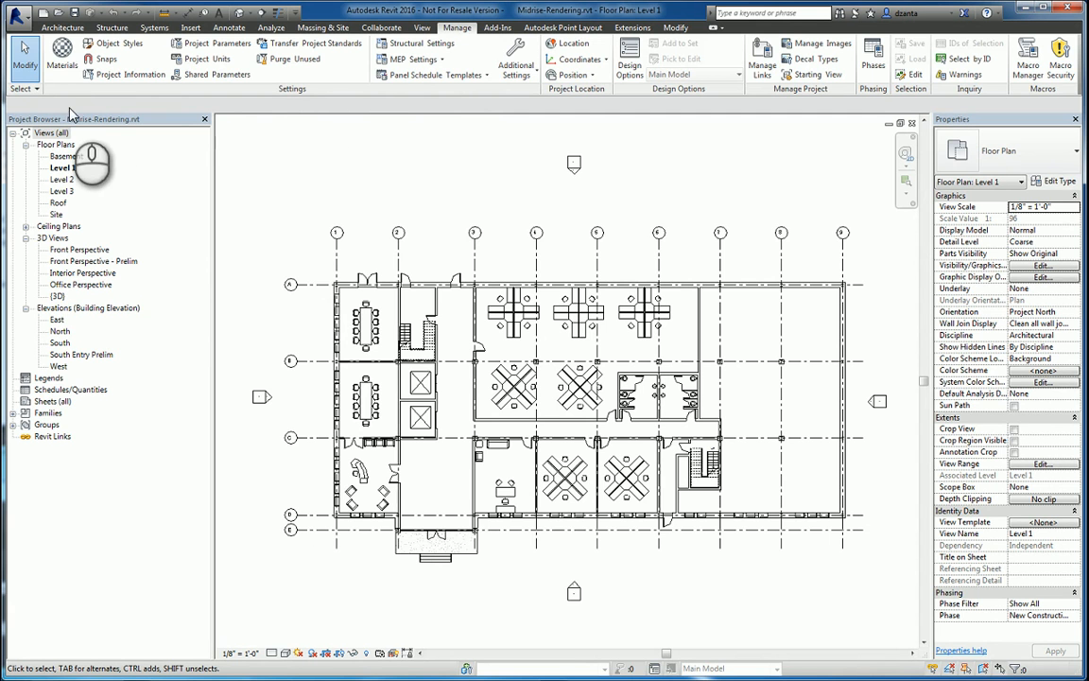
# Step: Open the project's Material Browser and enlarge its window to cover most of the drawing area
pyautogui.click(61, 71)
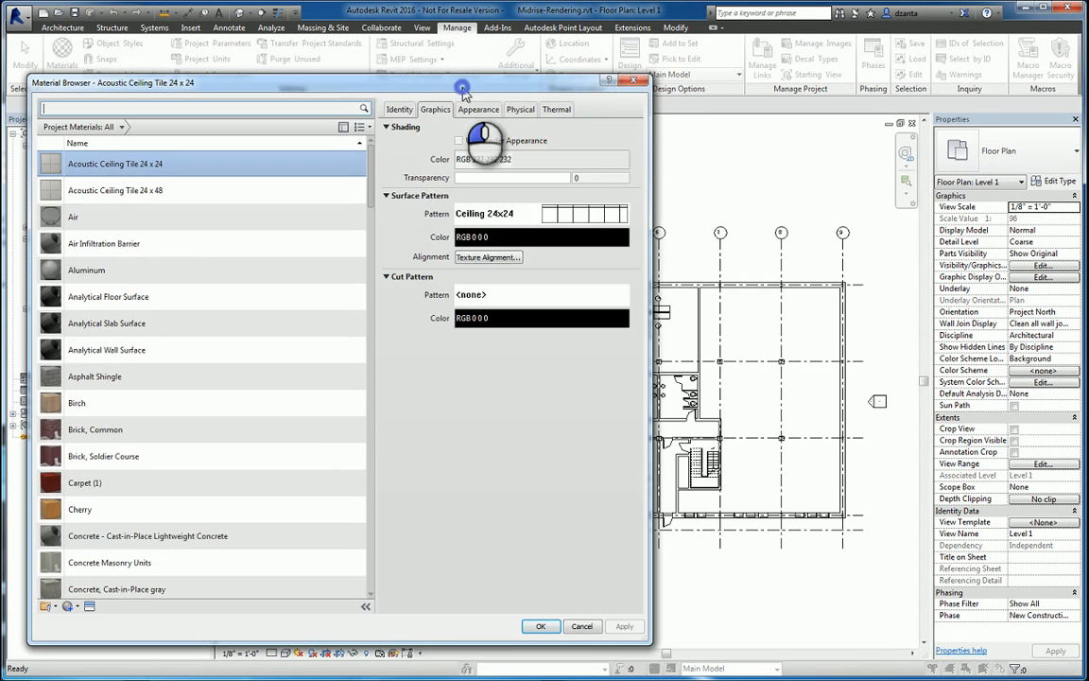
pyautogui.moveTo(416, 82); pyautogui.dragTo(419, 43)
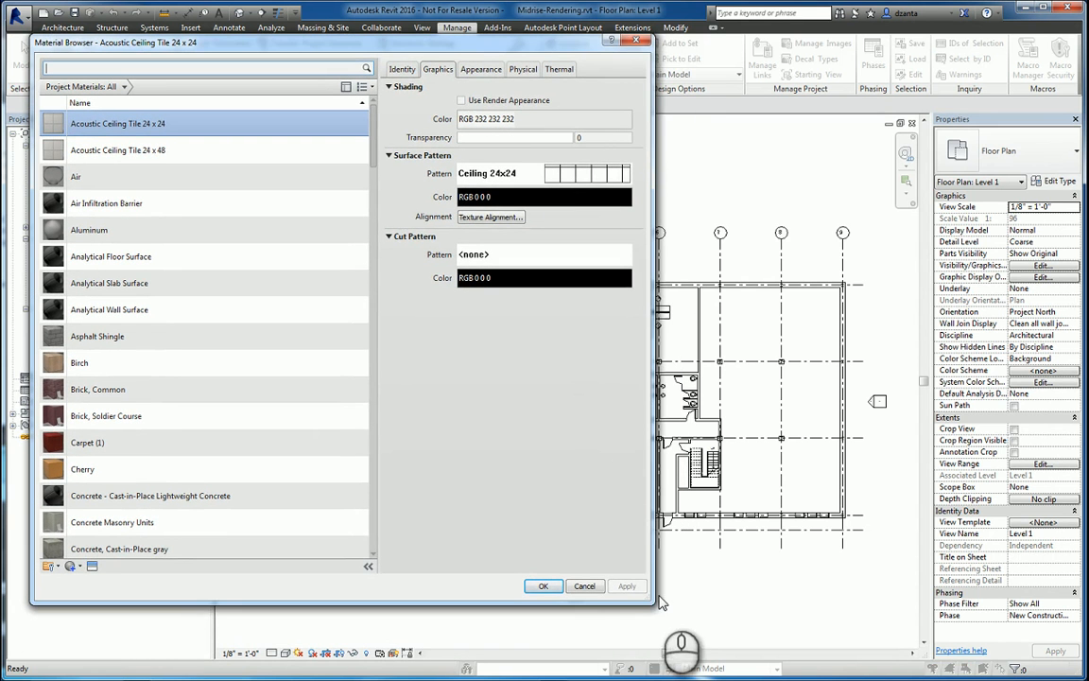
pyautogui.moveTo(652, 602); pyautogui.dragTo(1021, 651)
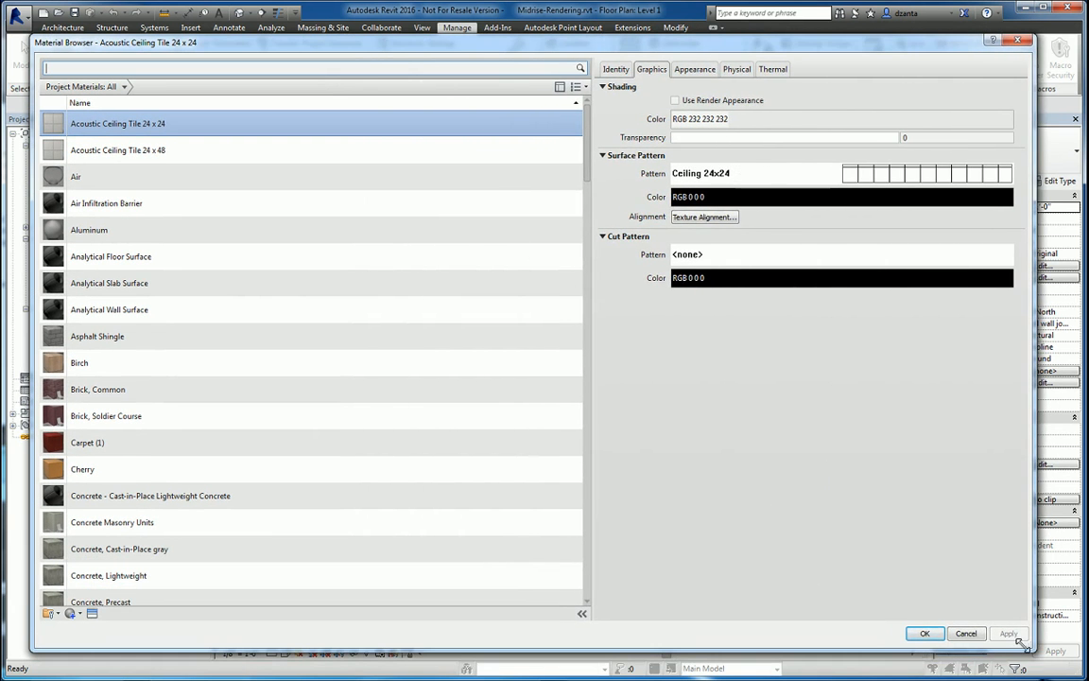
pyautogui.moveTo(175, 44)
pyautogui.mouseDown()
pyautogui.moveTo(134, 42)
pyautogui.moveTo(163, 44)
pyautogui.mouseUp()
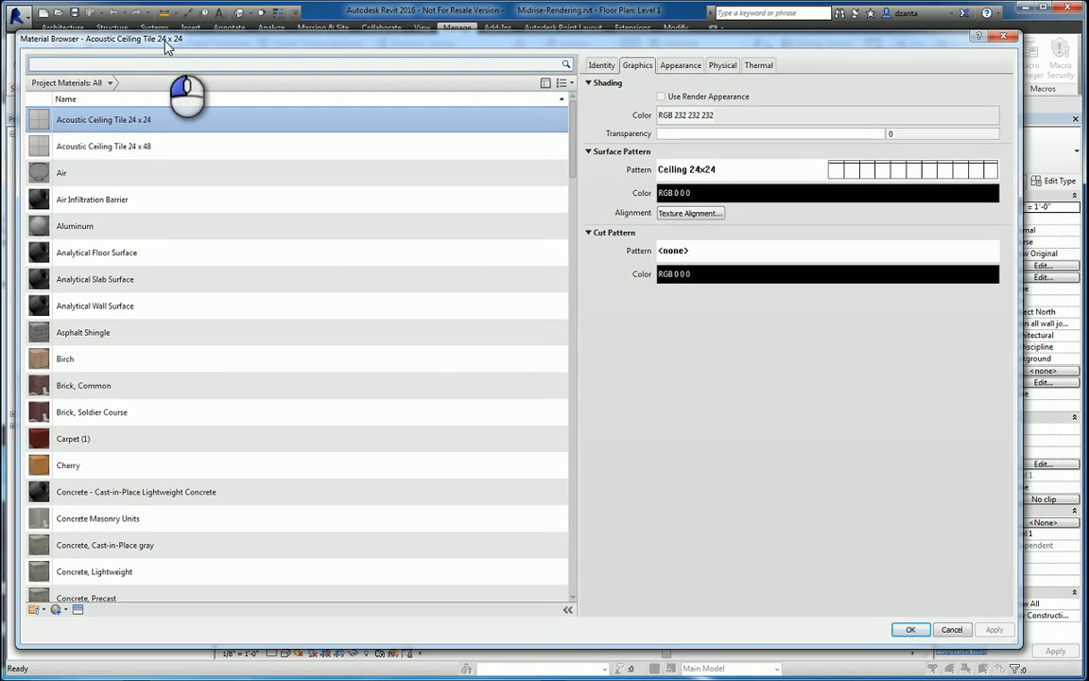
pyautogui.moveTo(669, 41); pyautogui.dragTo(680, 44)
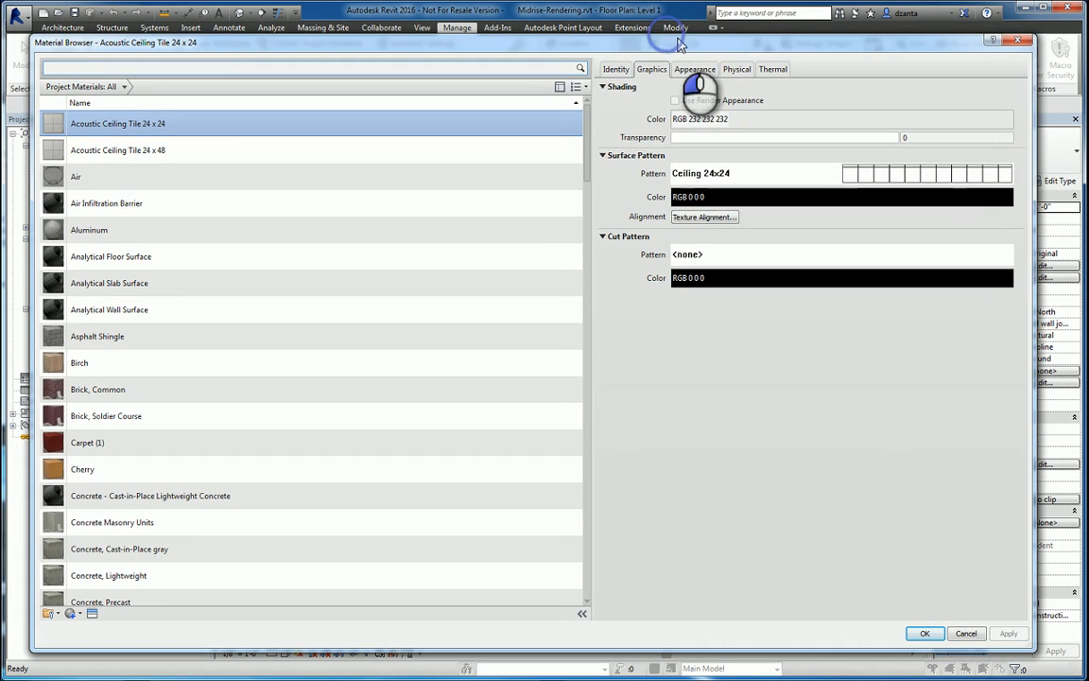
# Step: Show the material library pane below the project materials, then adjust the pane widths and heights to give the library and material properties more room
pyautogui.click(559, 86)
pyautogui.moveTo(467, 440); pyautogui.dragTo(467, 403)
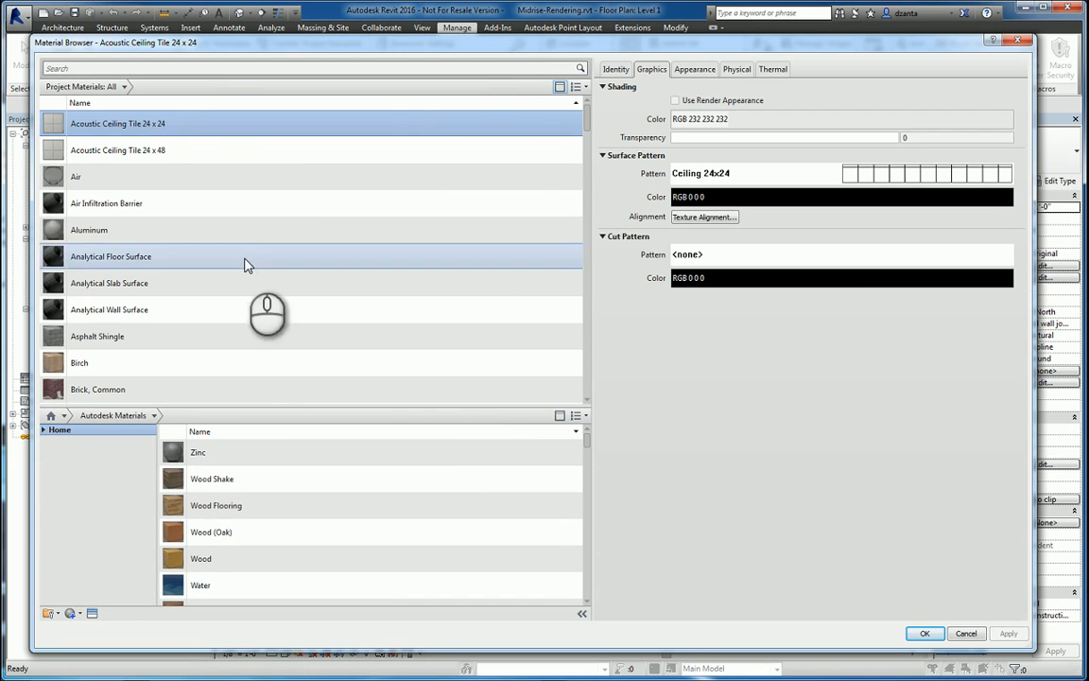
pyautogui.scroll(-1, 328, 303)
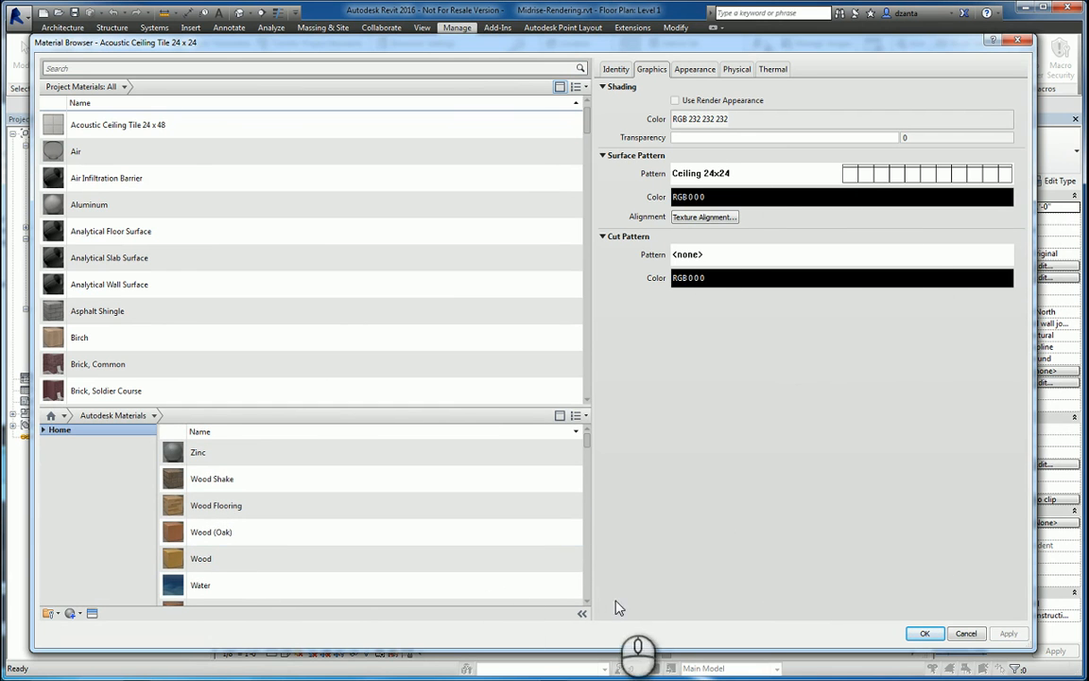
pyautogui.moveTo(592, 574); pyautogui.dragTo(484, 562)
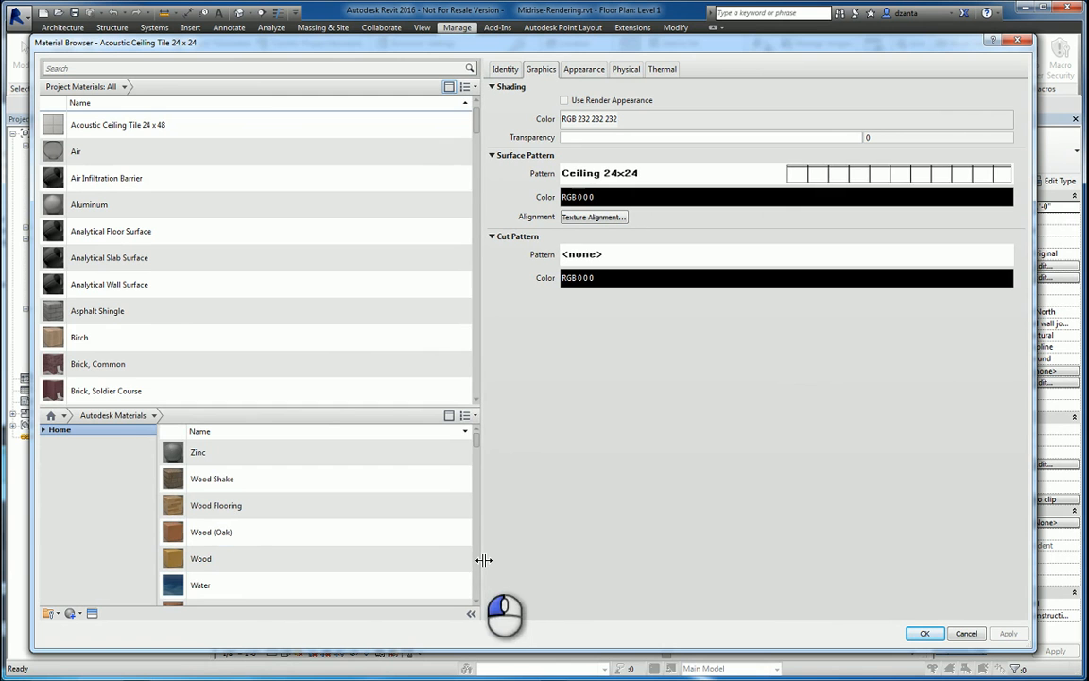
pyautogui.moveTo(396, 408); pyautogui.dragTo(396, 339)
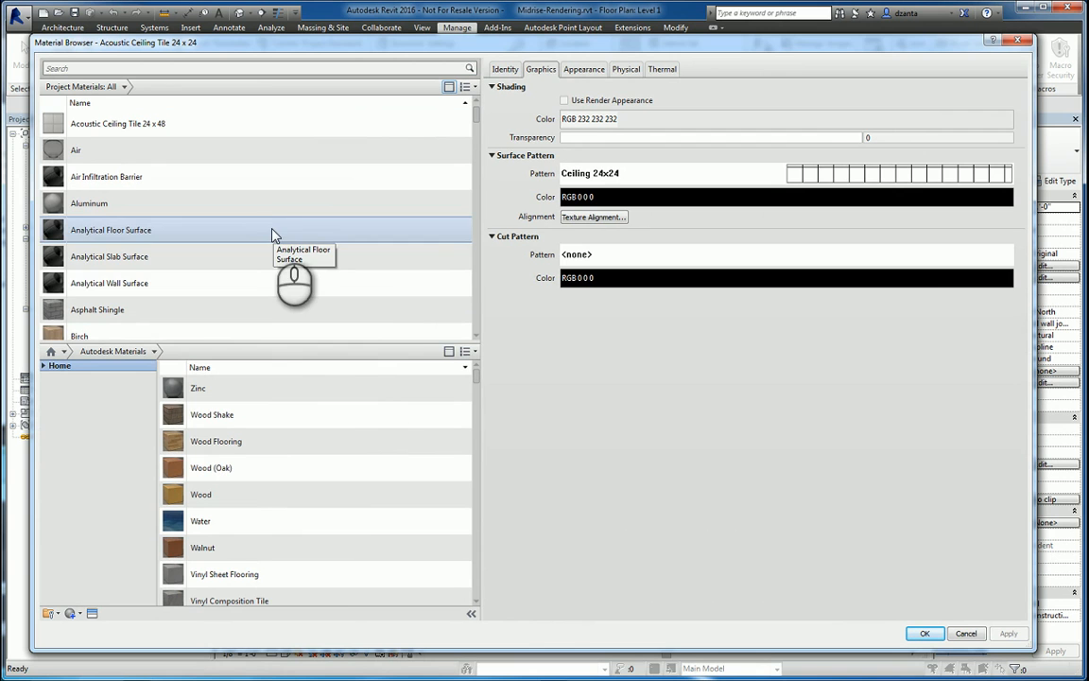
pyautogui.scroll(-1, 274, 237)
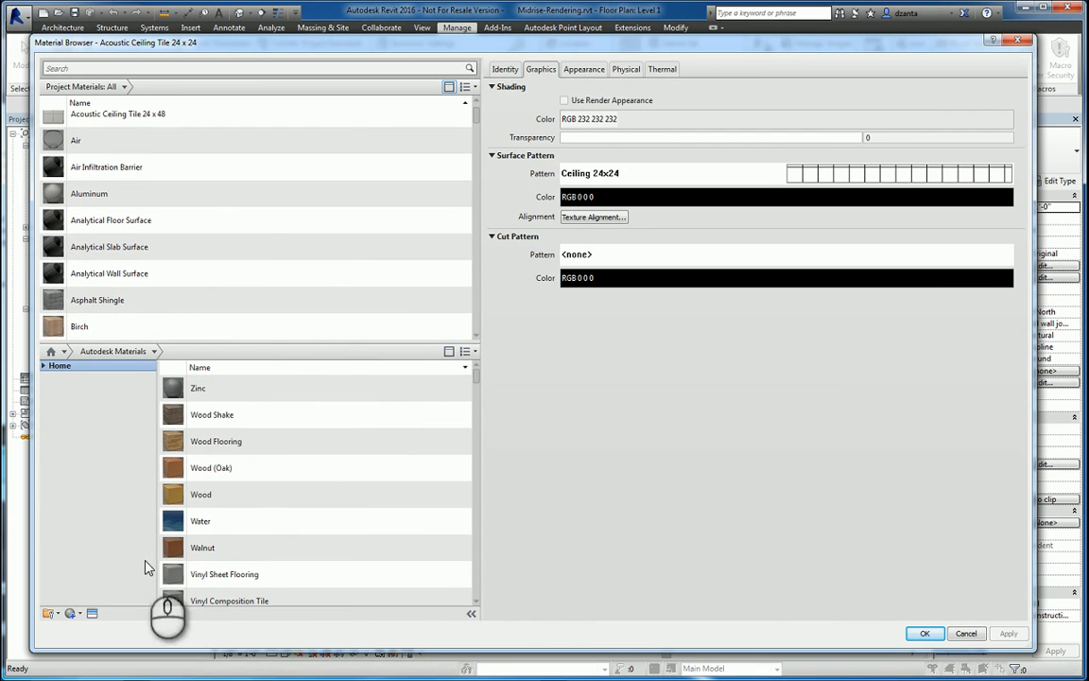
pyautogui.scroll(-1, 284, 586)
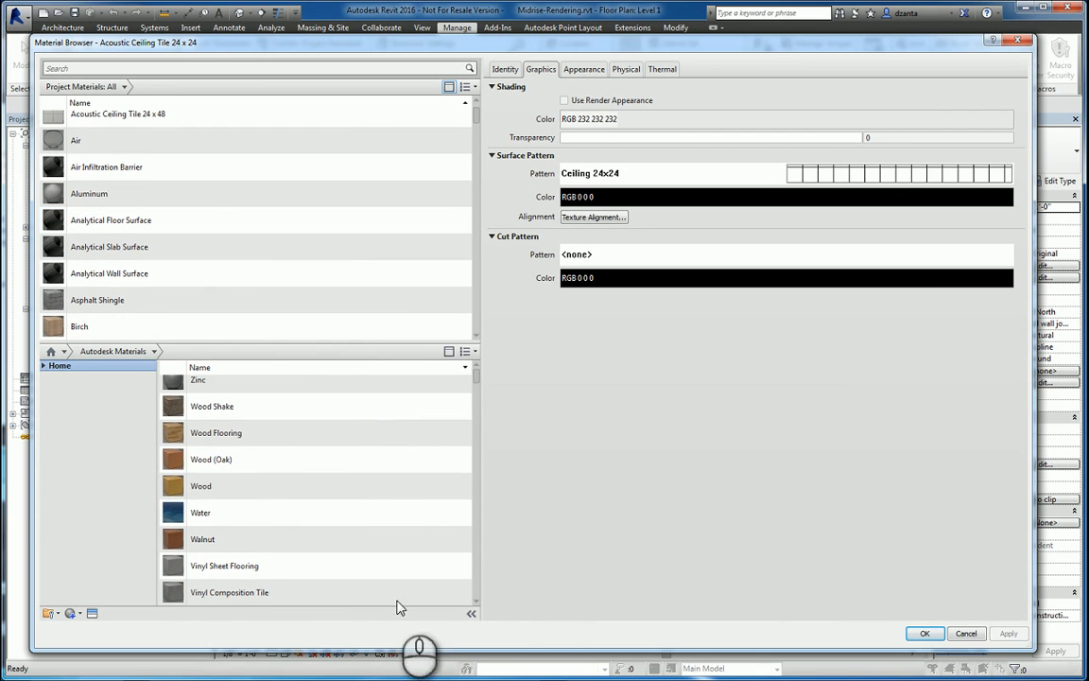
# Step: Expand the Home, AEC Materials and Autodesk Materials libraries and look through their material categories
pyautogui.click(43, 366)
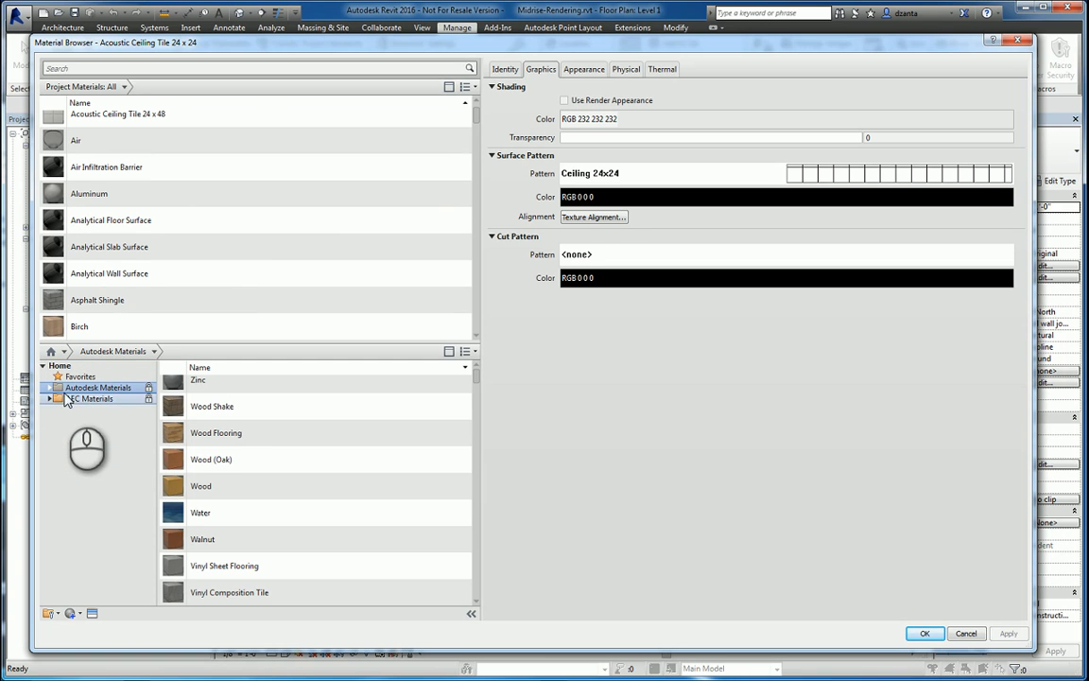
pyautogui.click(48, 399)
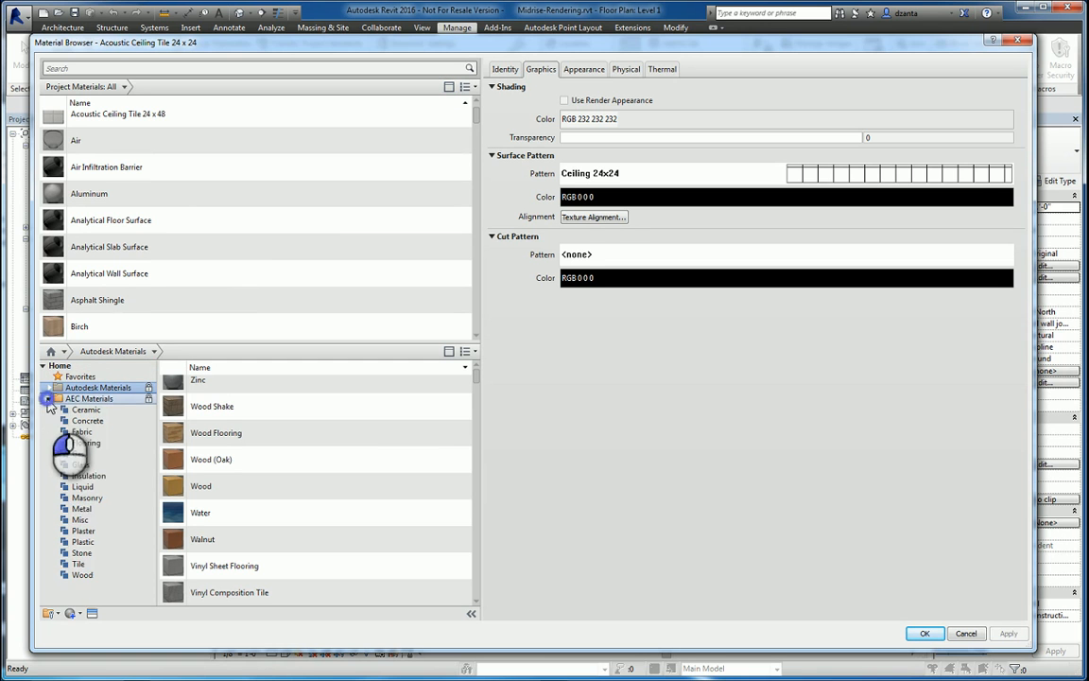
pyautogui.click(49, 389)
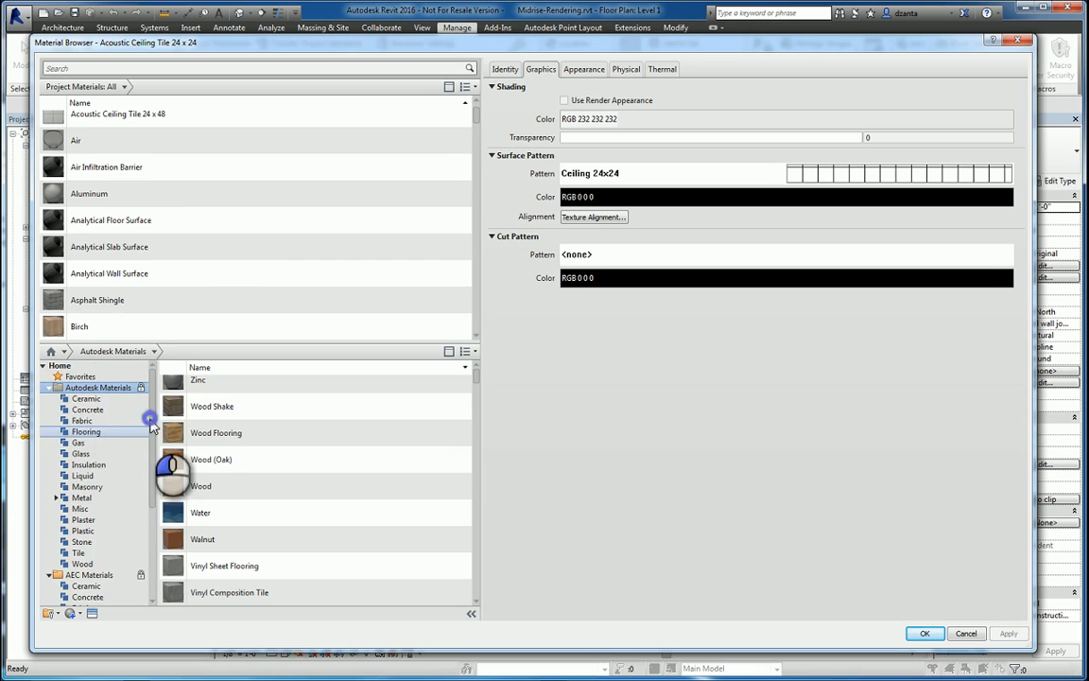
pyautogui.scroll(-2, 151, 451)
pyautogui.scroll(-3, 152, 454)
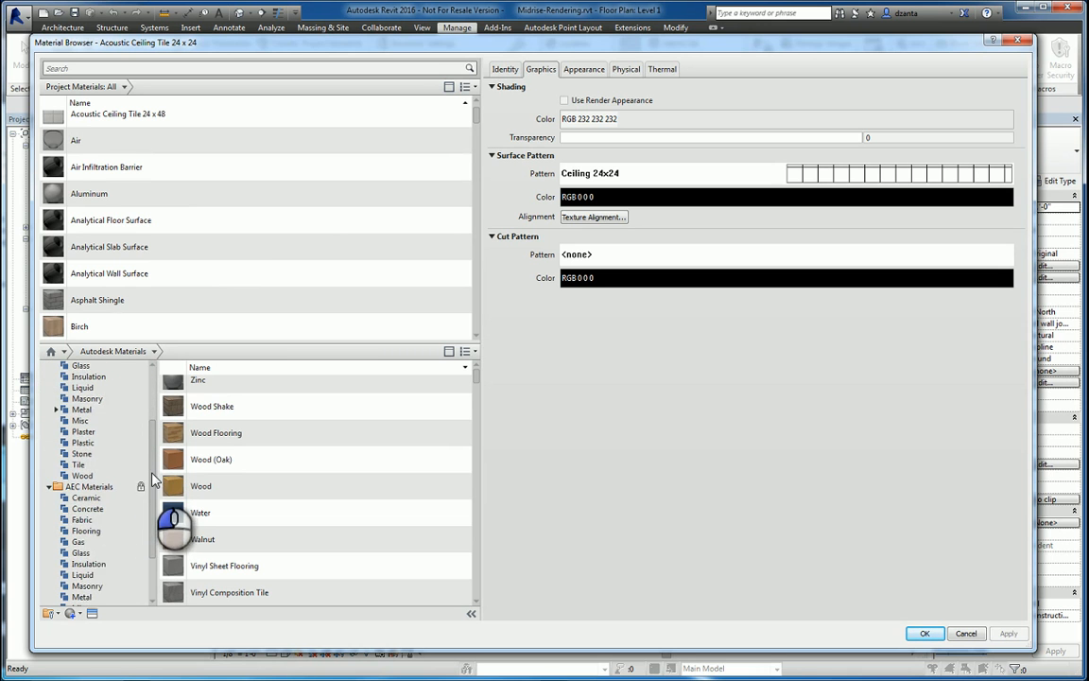
pyautogui.scroll(-1, 156, 496)
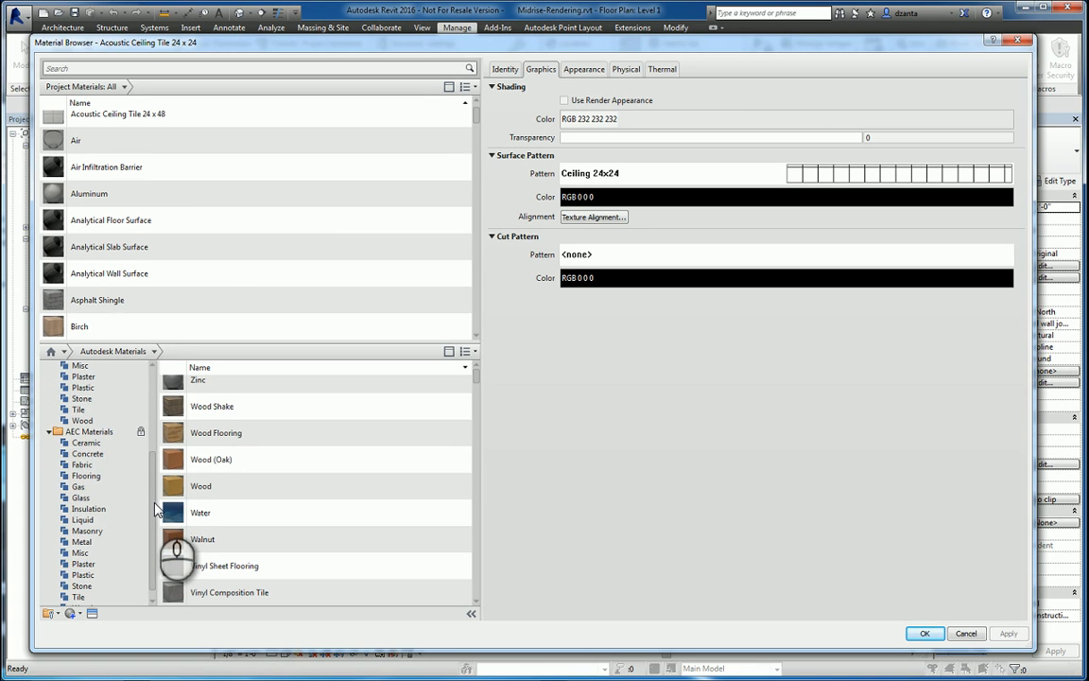
pyautogui.scroll(5, 157, 501)
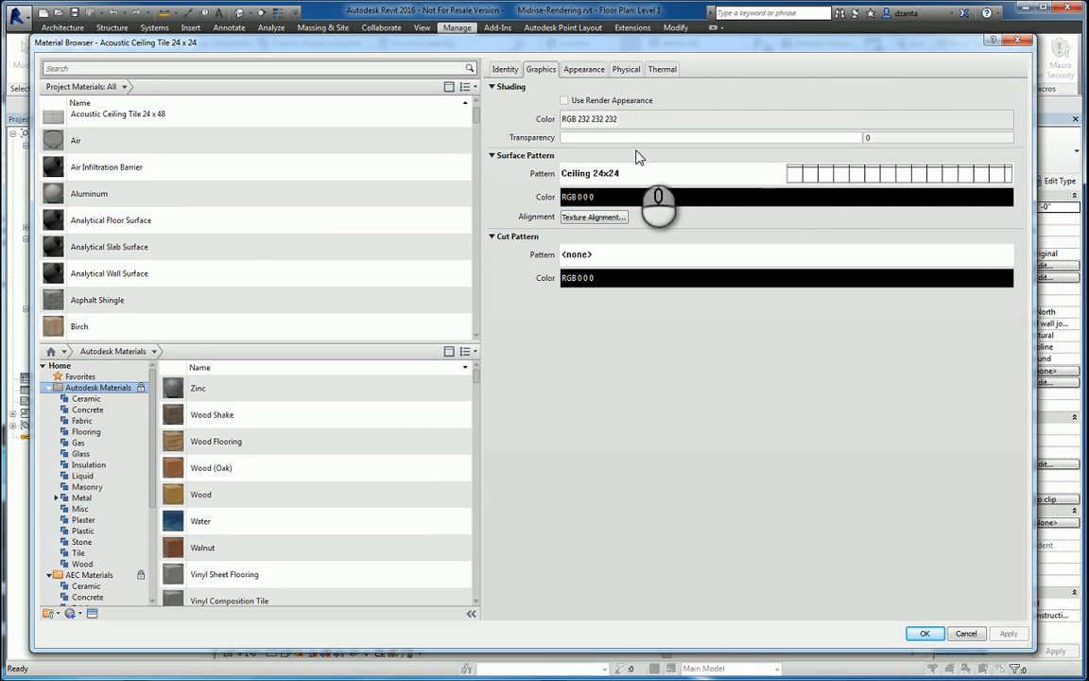
# Step: Select the Carpet (1) project material and display its identity information
pyautogui.click(244, 196)
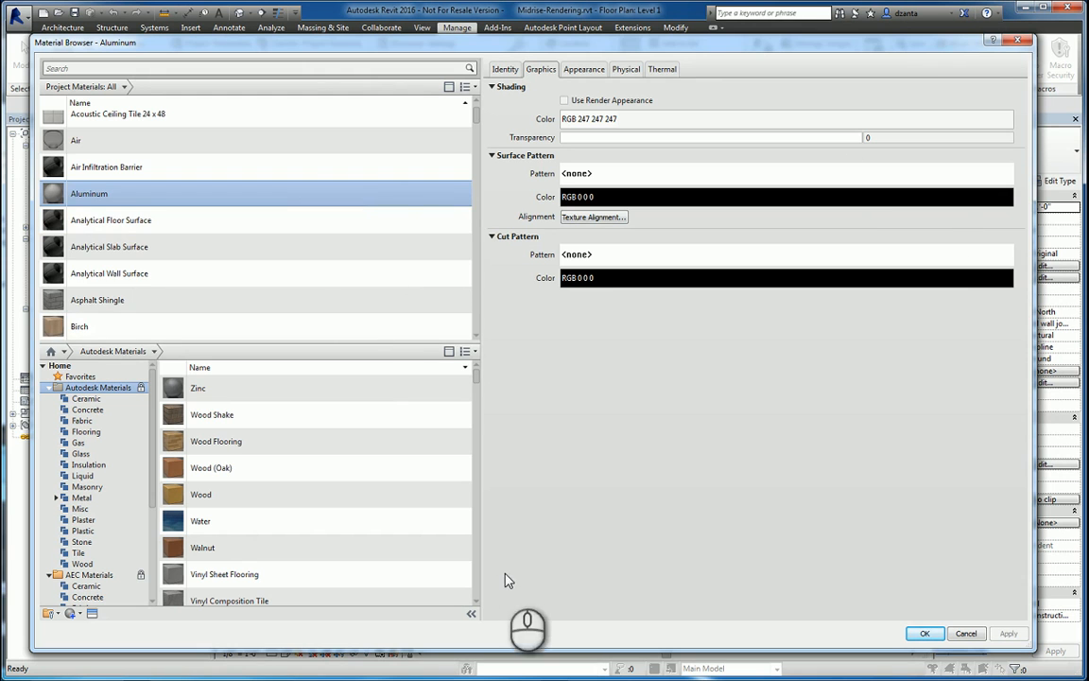
pyautogui.scroll(-3, 468, 156)
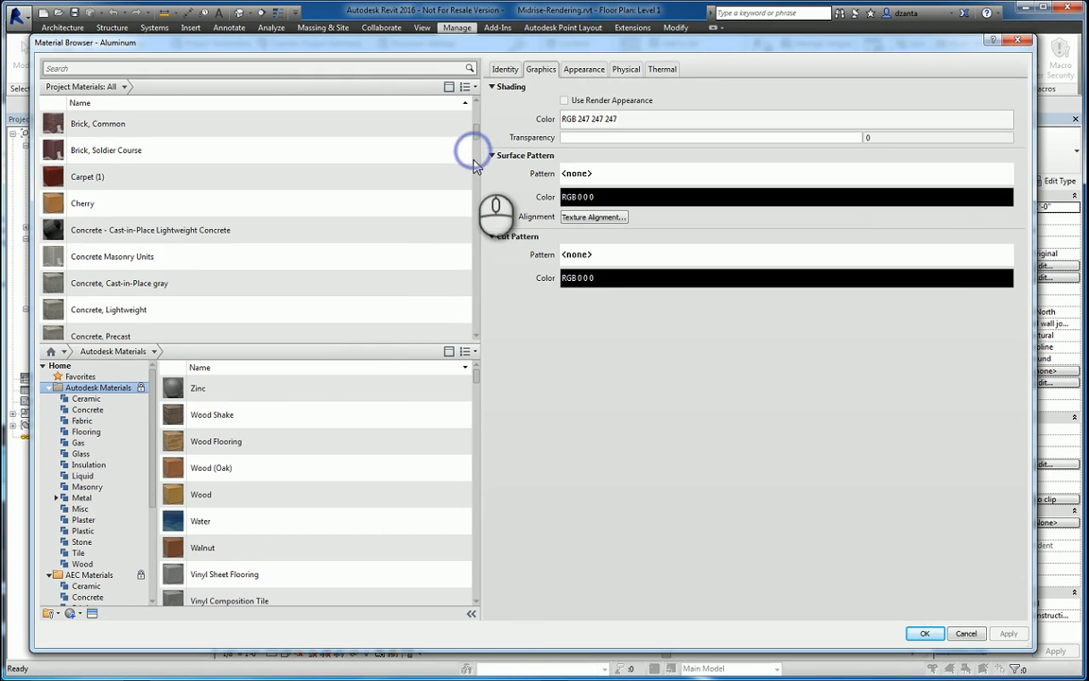
pyautogui.click(400, 176)
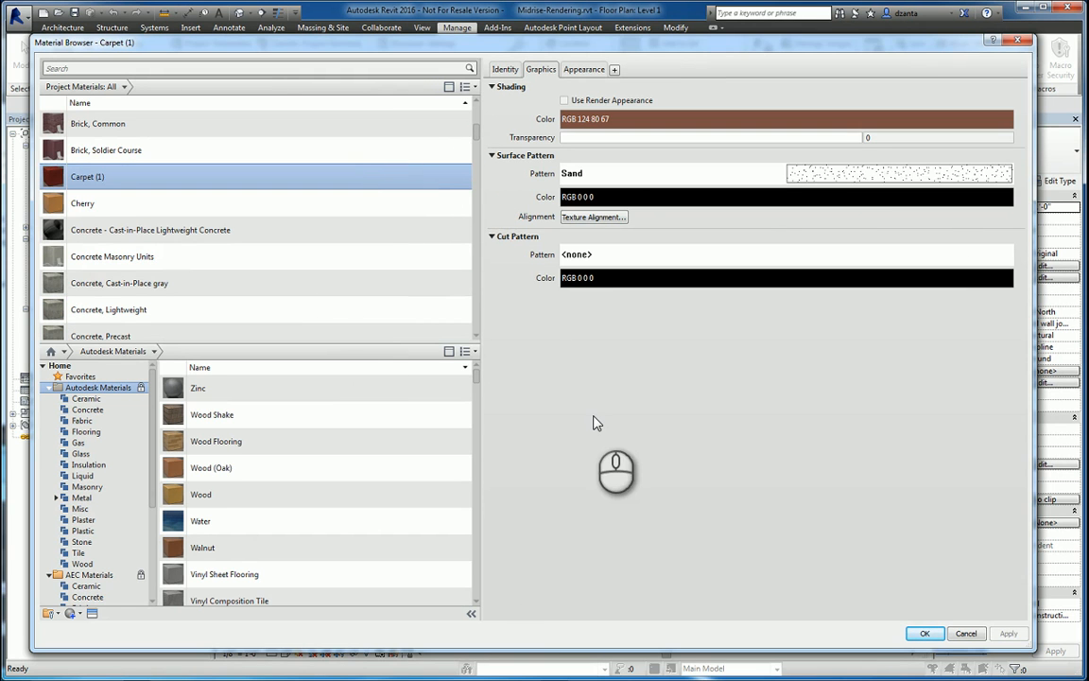
pyautogui.click(505, 69)
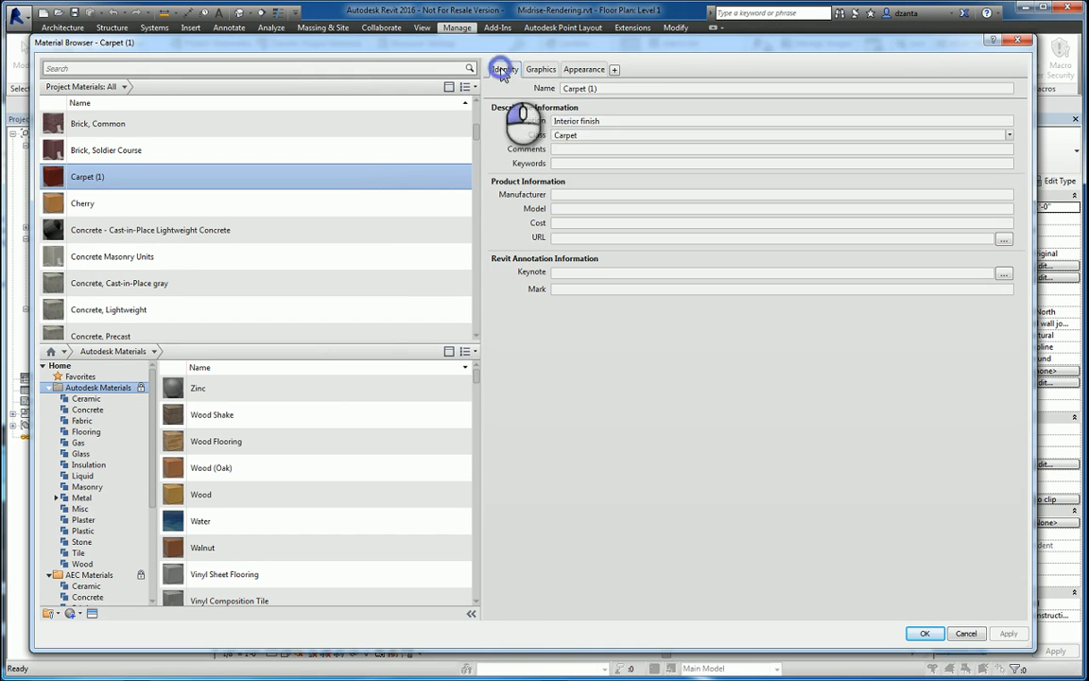
# Step: Review the asset types and editing options available for Carpet (1), its class, and its graphics and appearance properties
pyautogui.click(614, 70)
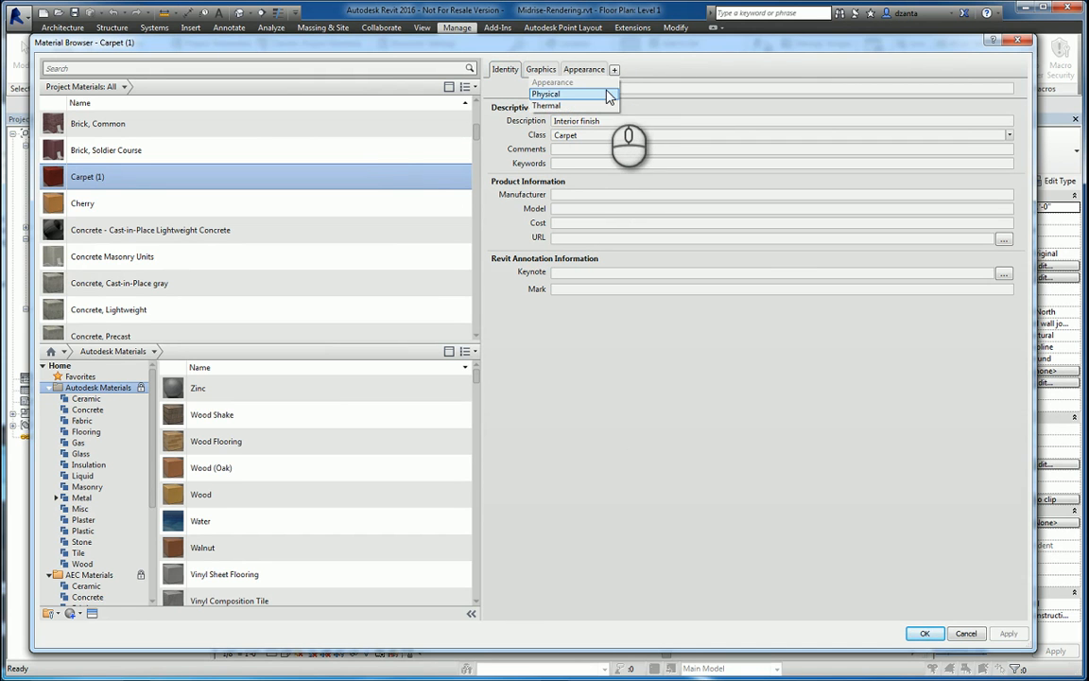
pyautogui.click(614, 70)
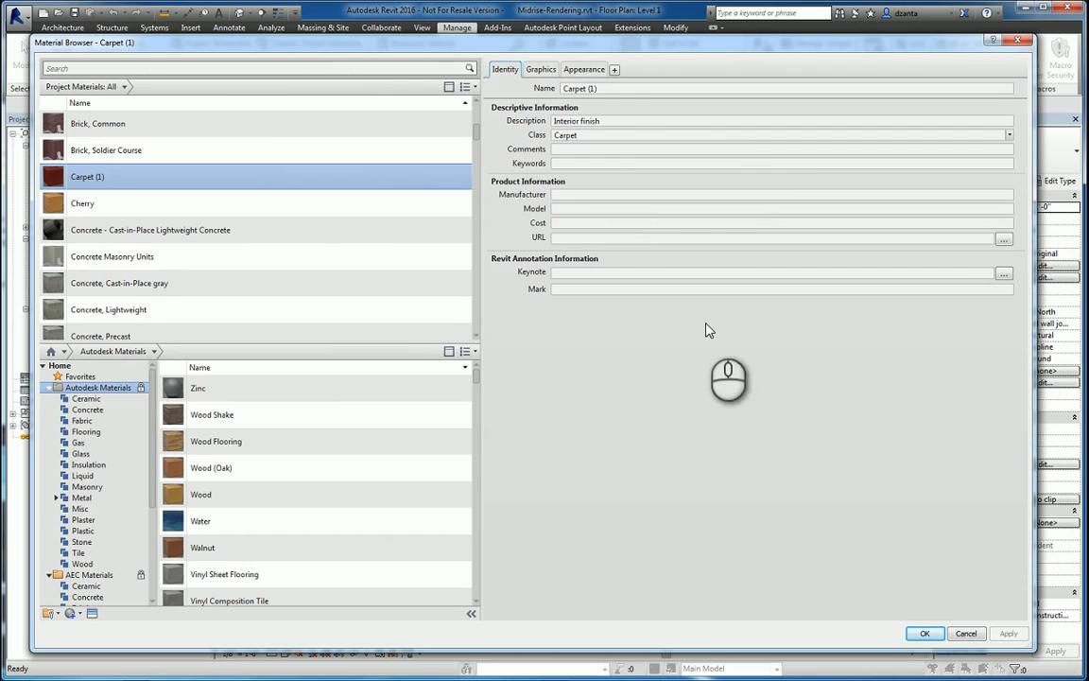
pyautogui.rightClick(285, 179)
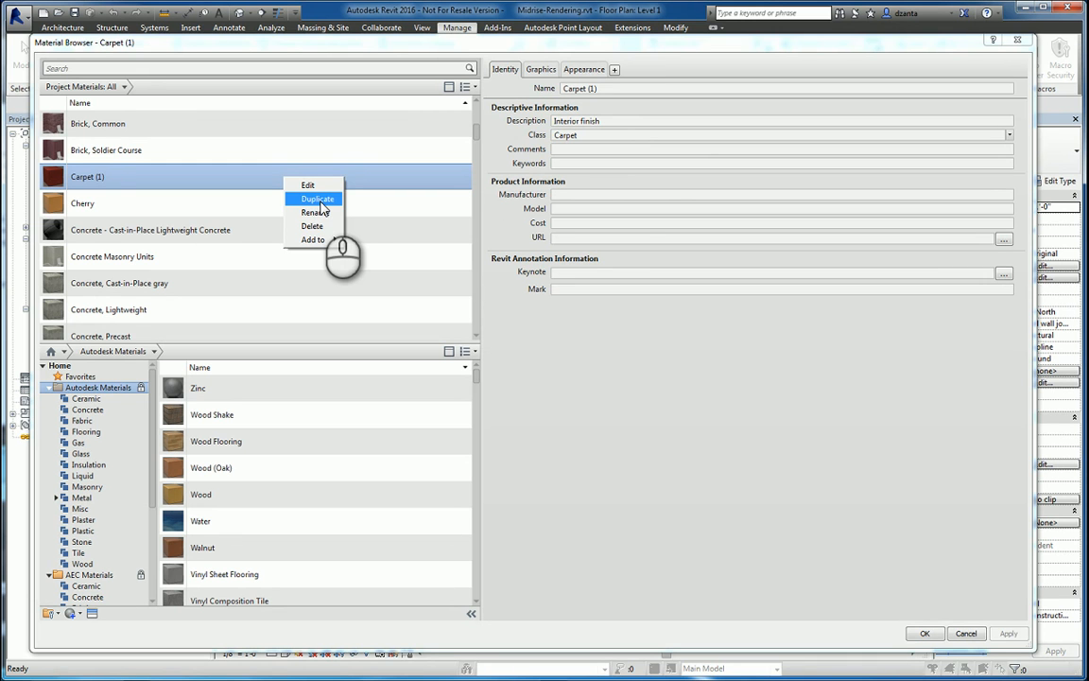
pyautogui.click(629, 134)
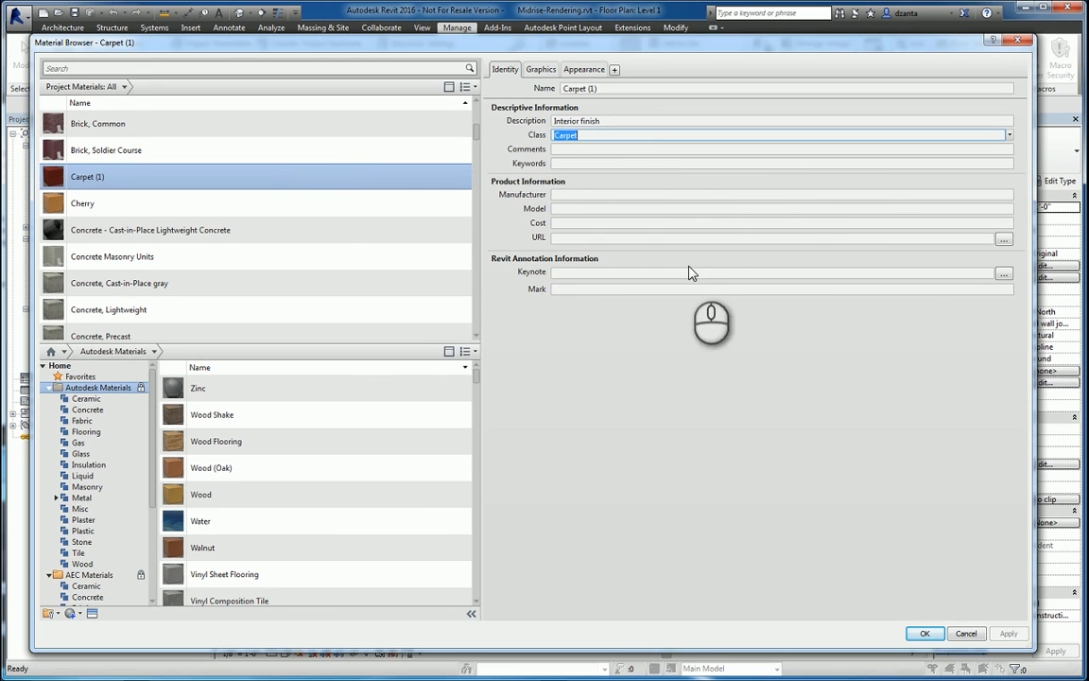
pyautogui.click(541, 69)
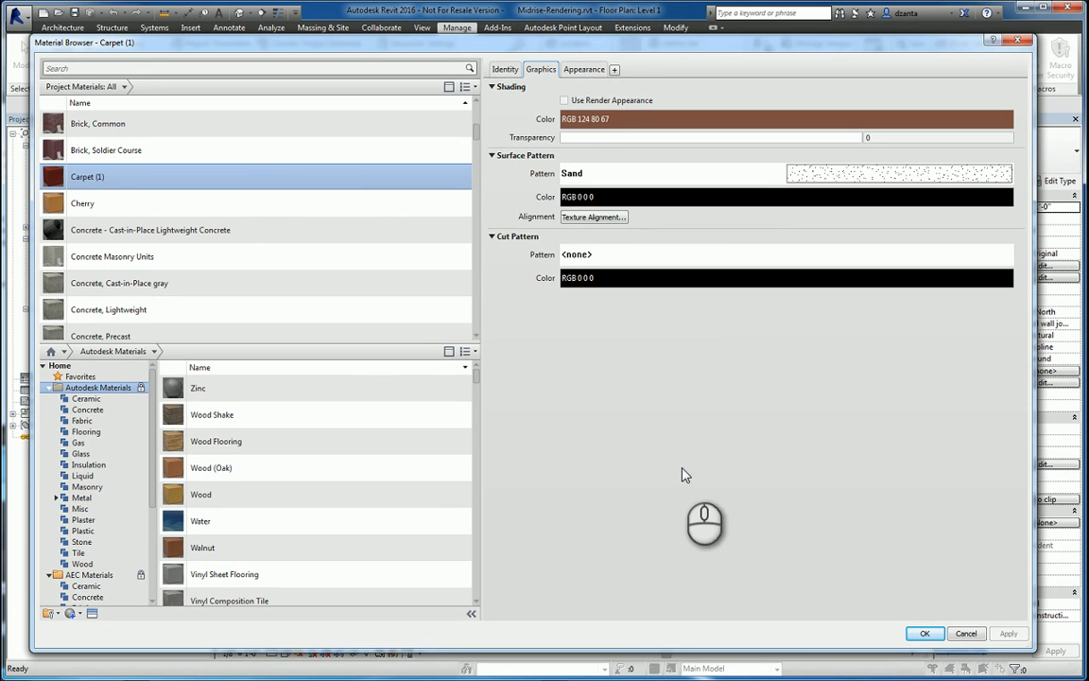
pyautogui.click(583, 71)
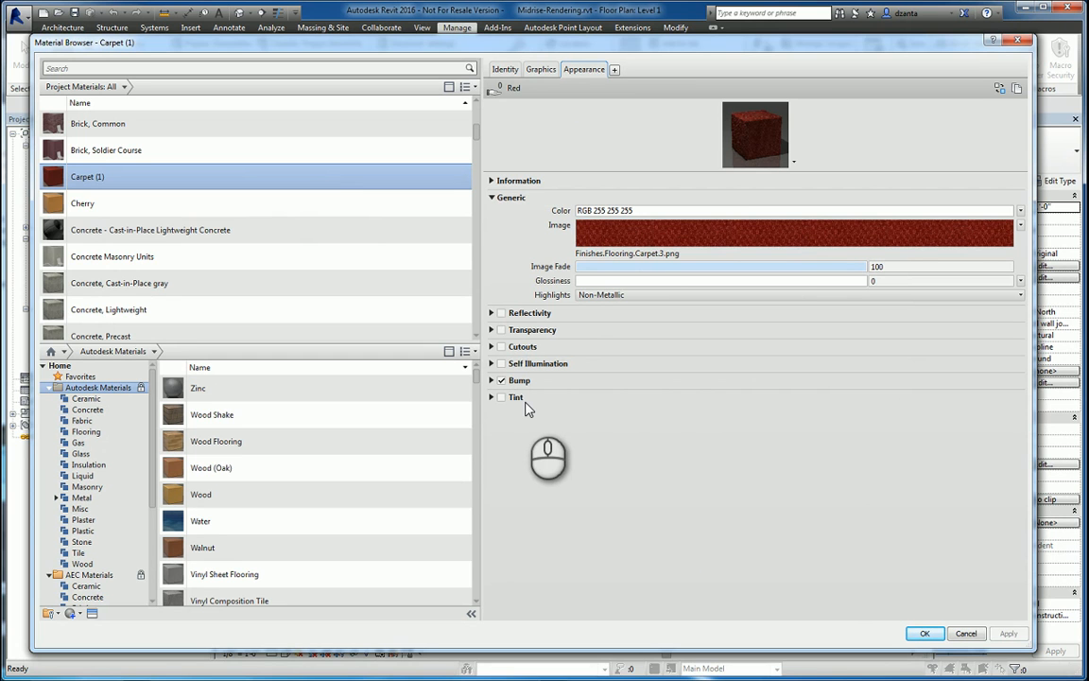
# Step: Start adding a physical asset to Carpet (1), enlarging the Asset Browser and widening its library list
pyautogui.click(614, 70)
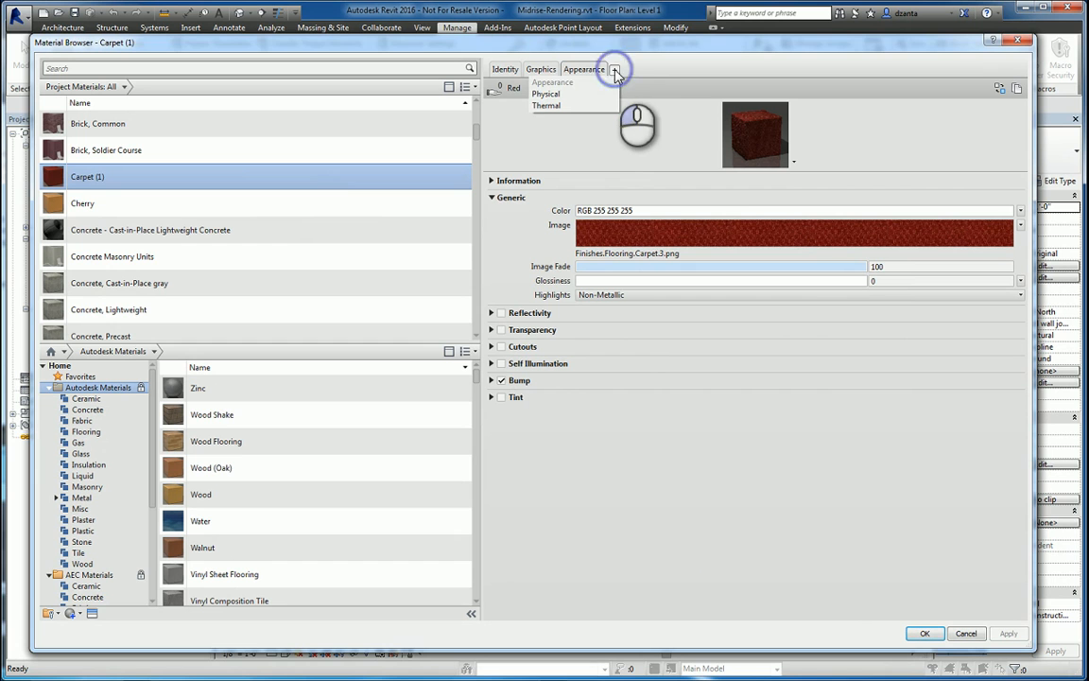
pyautogui.click(553, 95)
pyautogui.moveTo(569, 92); pyautogui.dragTo(350, 69)
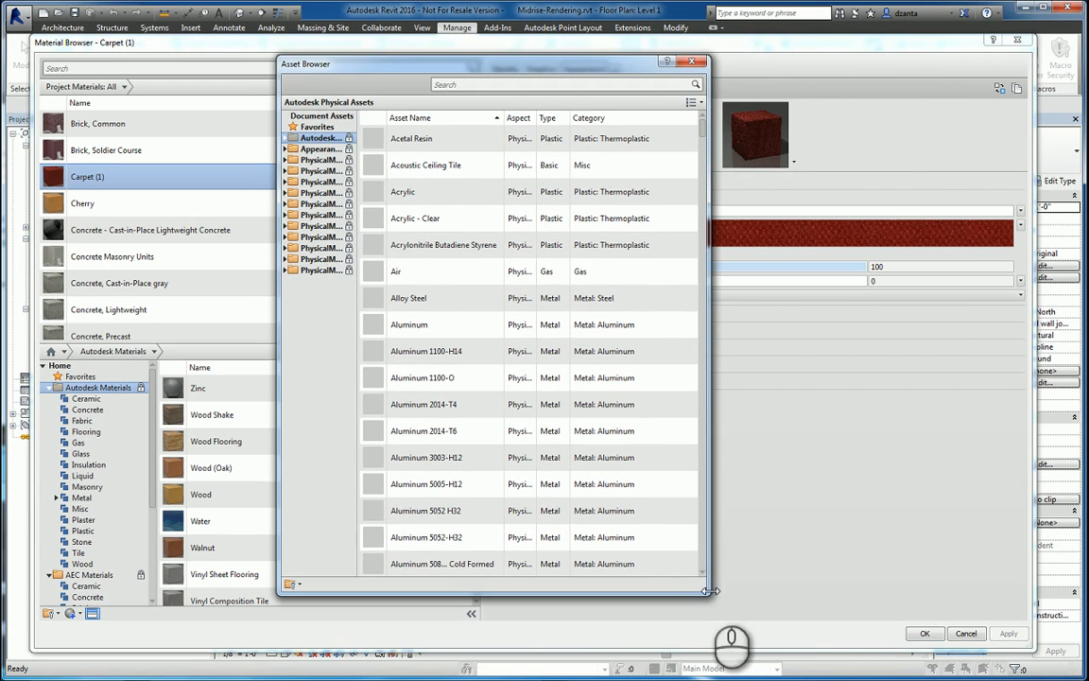
pyautogui.moveTo(709, 592); pyautogui.dragTo(864, 626)
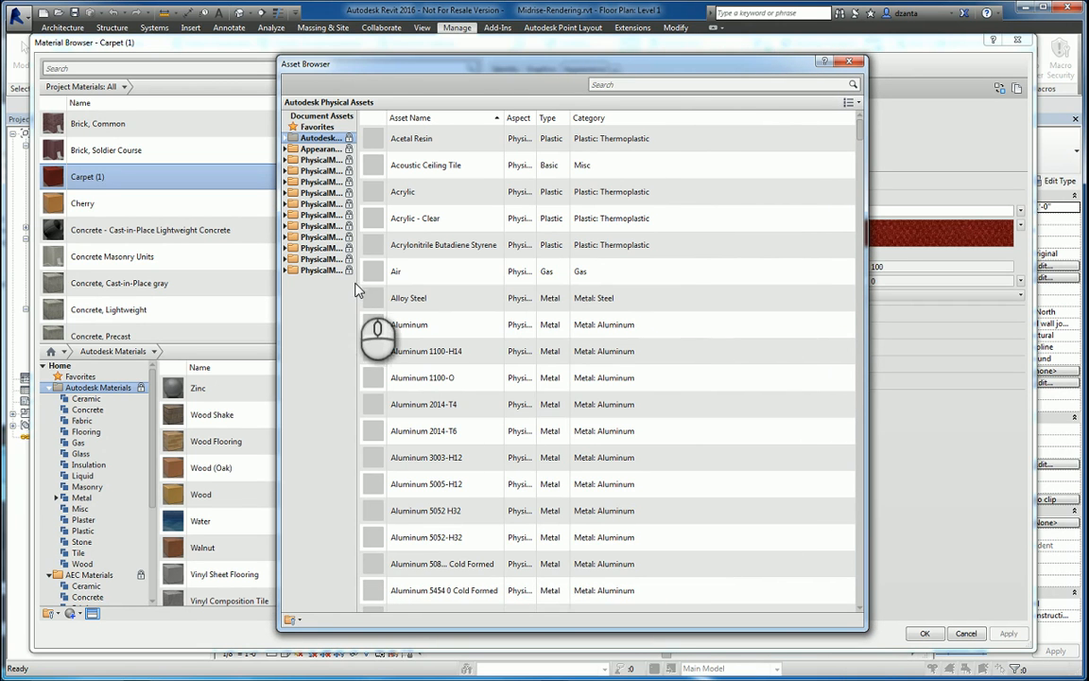
pyautogui.moveTo(361, 285); pyautogui.dragTo(404, 286)
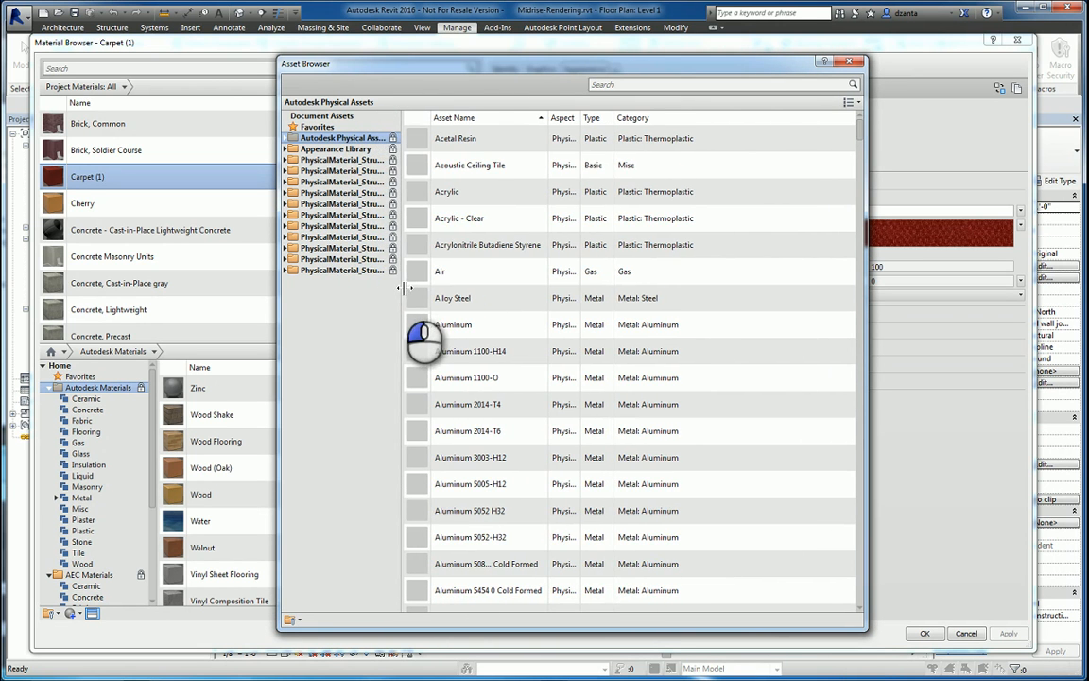
# Step: Search the physical assets for "carpet", add the Carpet asset to the Carpet (1) material and close the Asset Browser
pyautogui.click(636, 85)
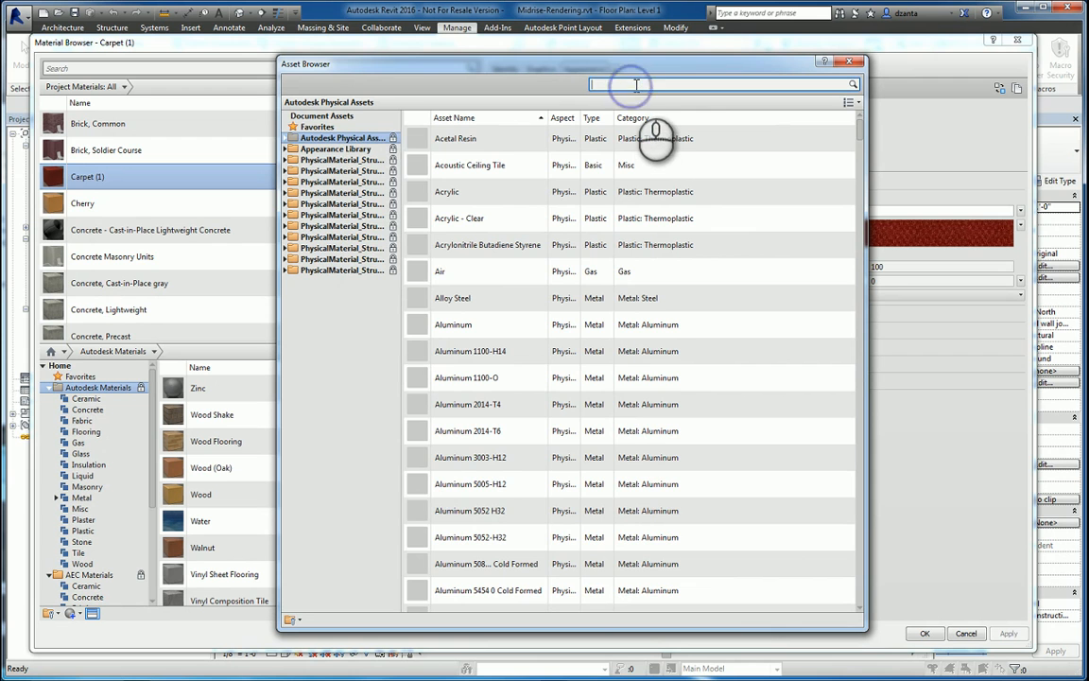
pyautogui.press('Return')
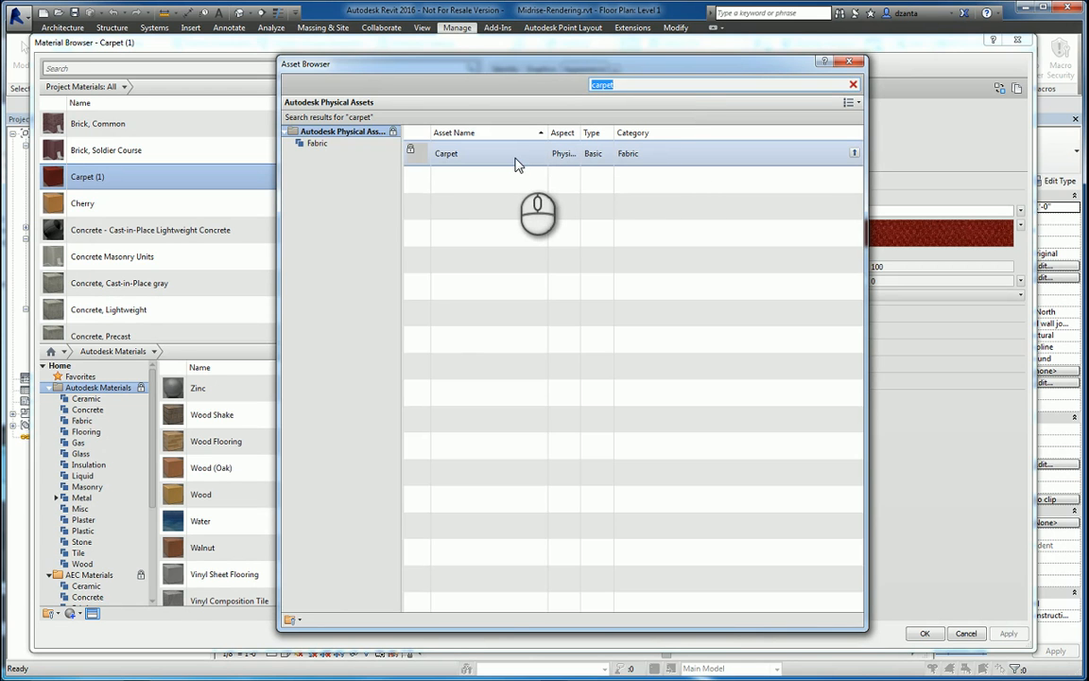
pyautogui.press('BackSpace')
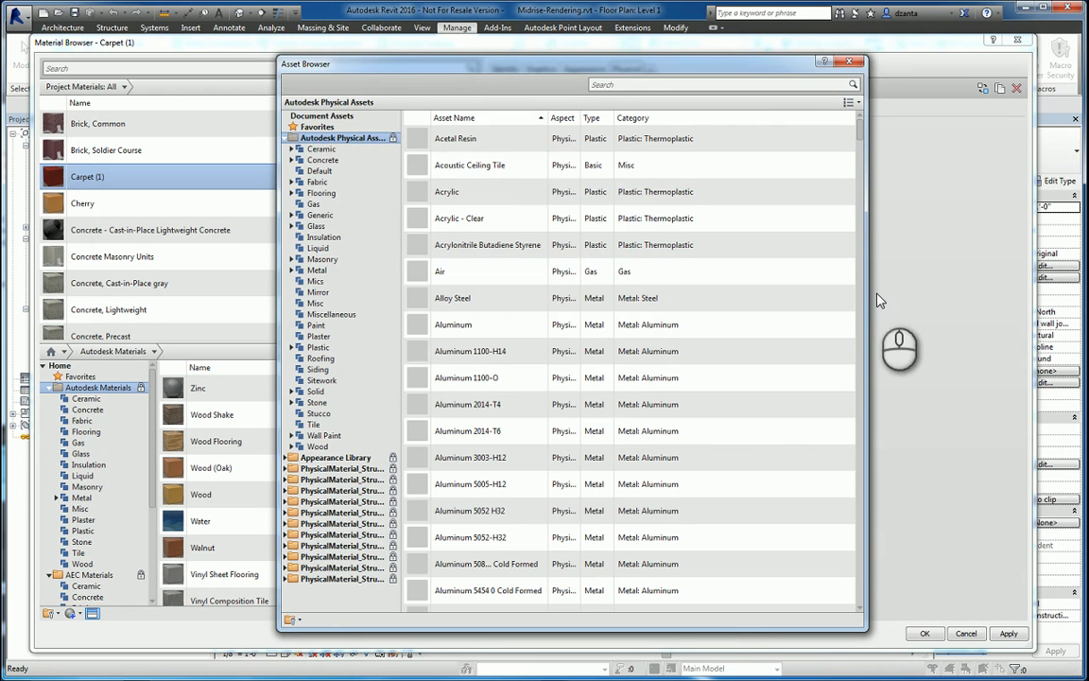
pyautogui.click(850, 65)
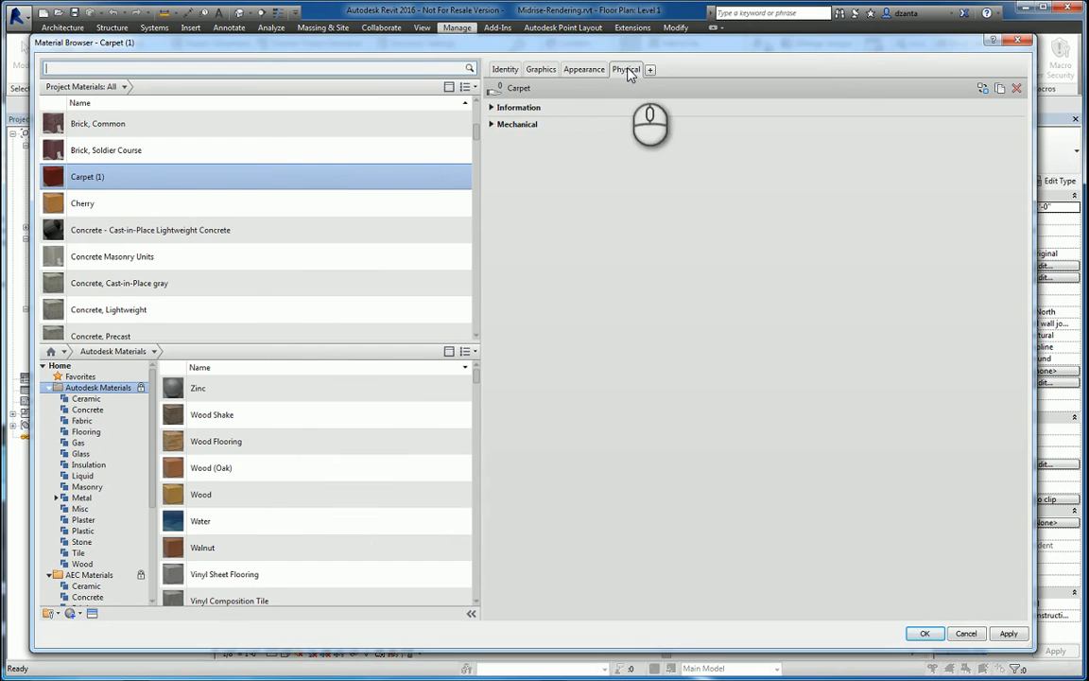
# Step: Expand the information and mechanical properties of Carpet (1)'s physical asset
pyautogui.click(492, 108)
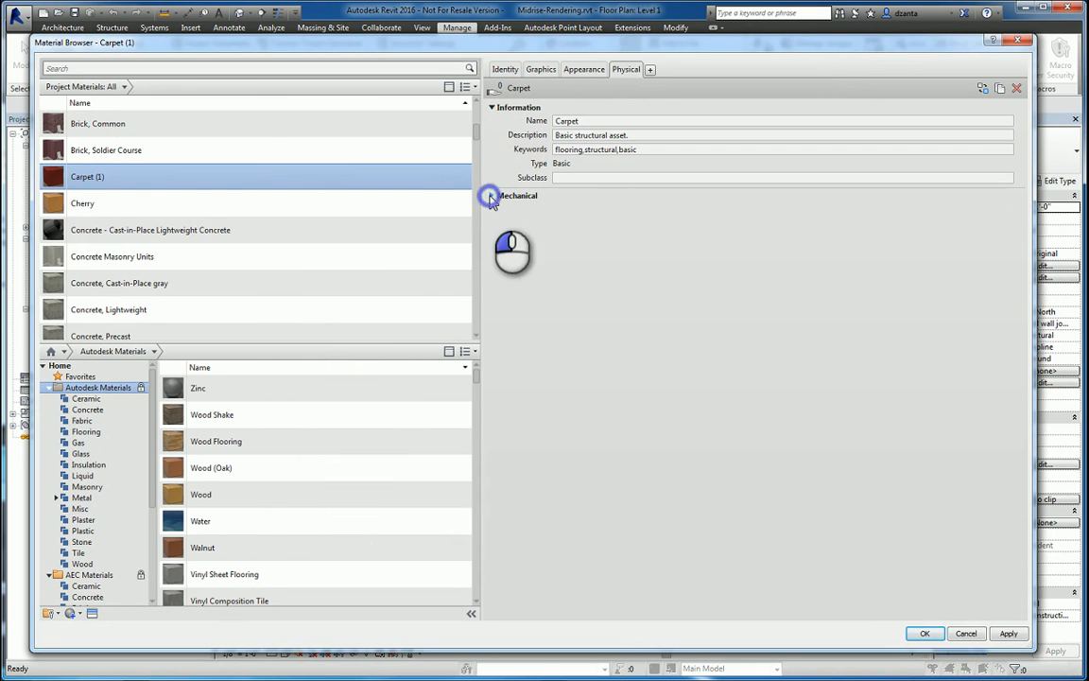
pyautogui.click(491, 196)
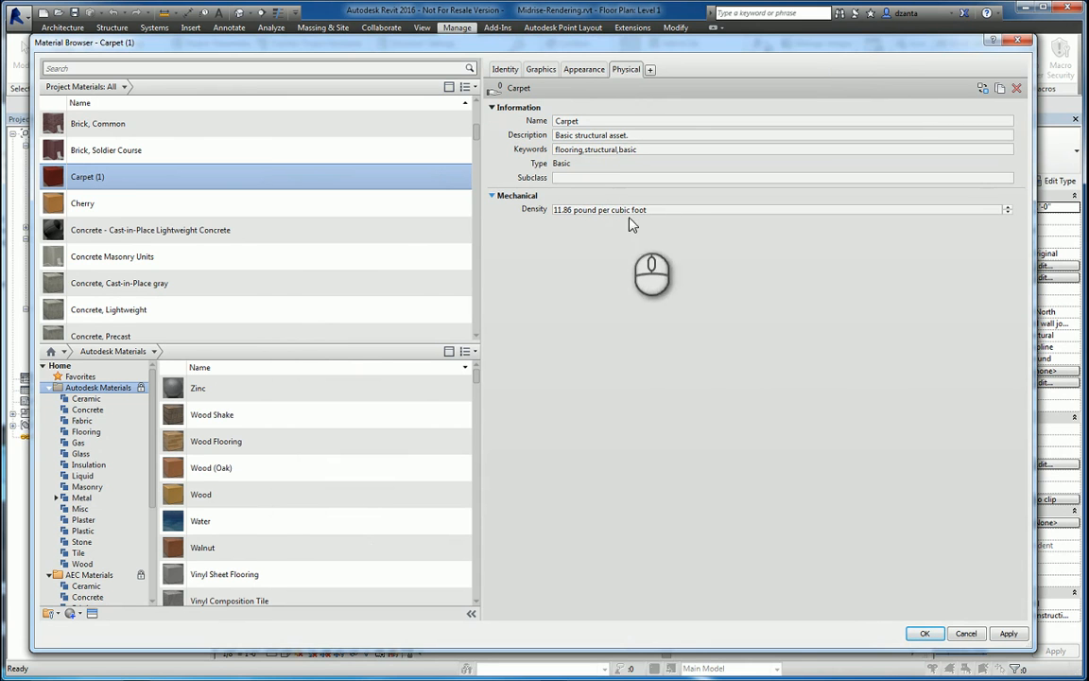
# Step: Find the Carpet thermal asset by searching for "carpet", add it to the Carpet (1) material, and accept the material changes
pyautogui.click(651, 75)
pyautogui.click(581, 110)
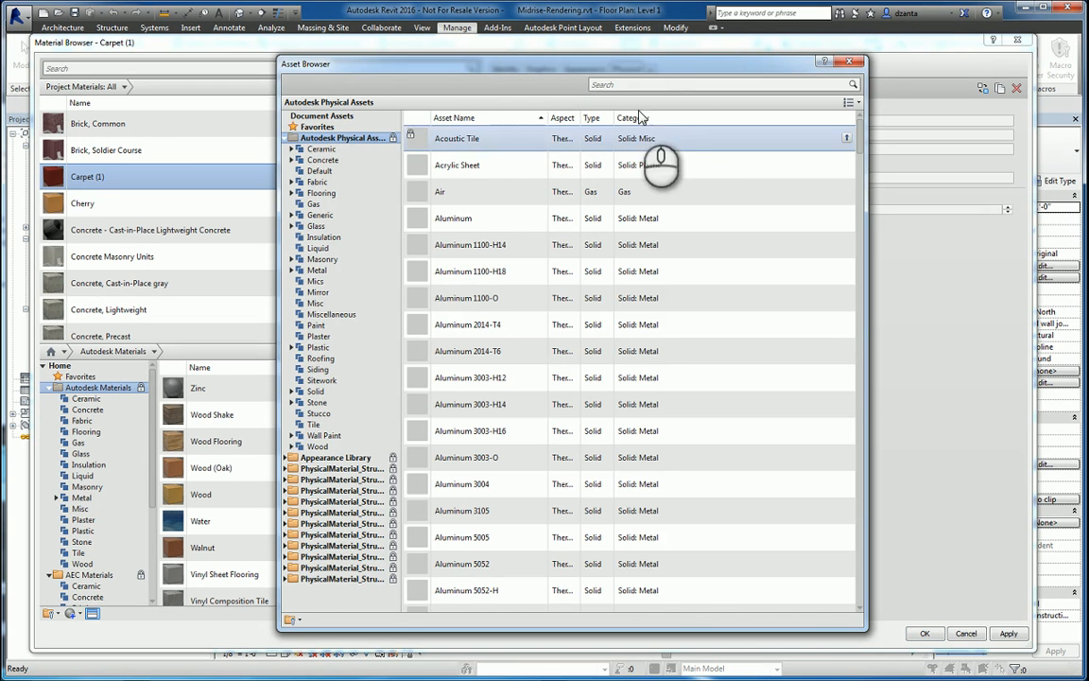
pyautogui.click(664, 84)
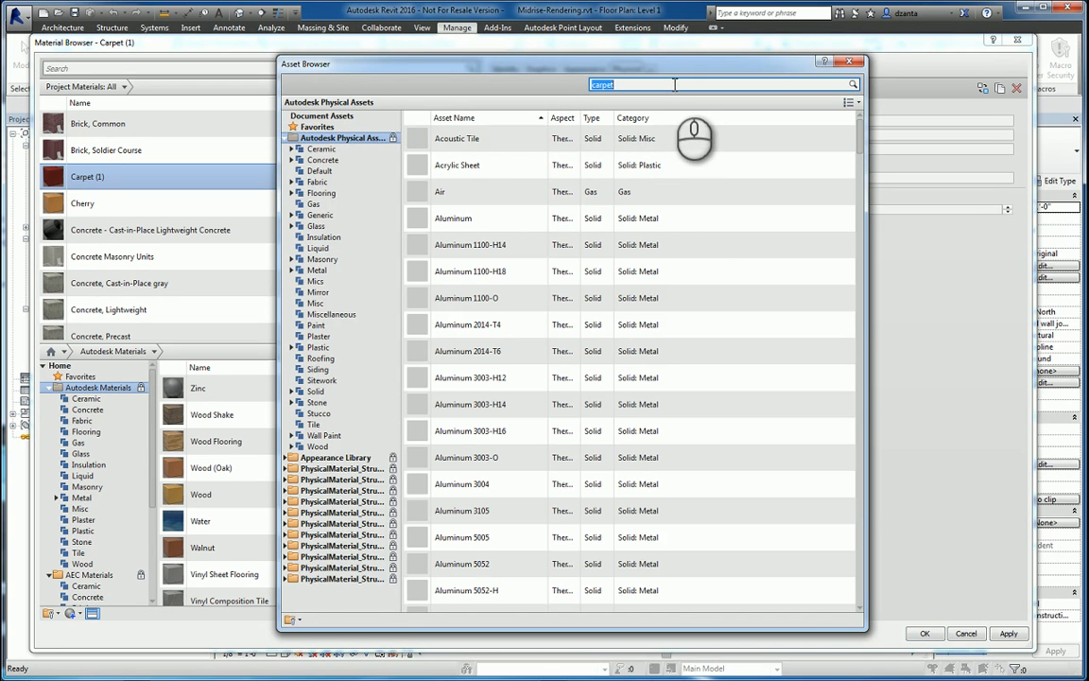
pyautogui.press('Return')
pyautogui.doubleClick(522, 151)
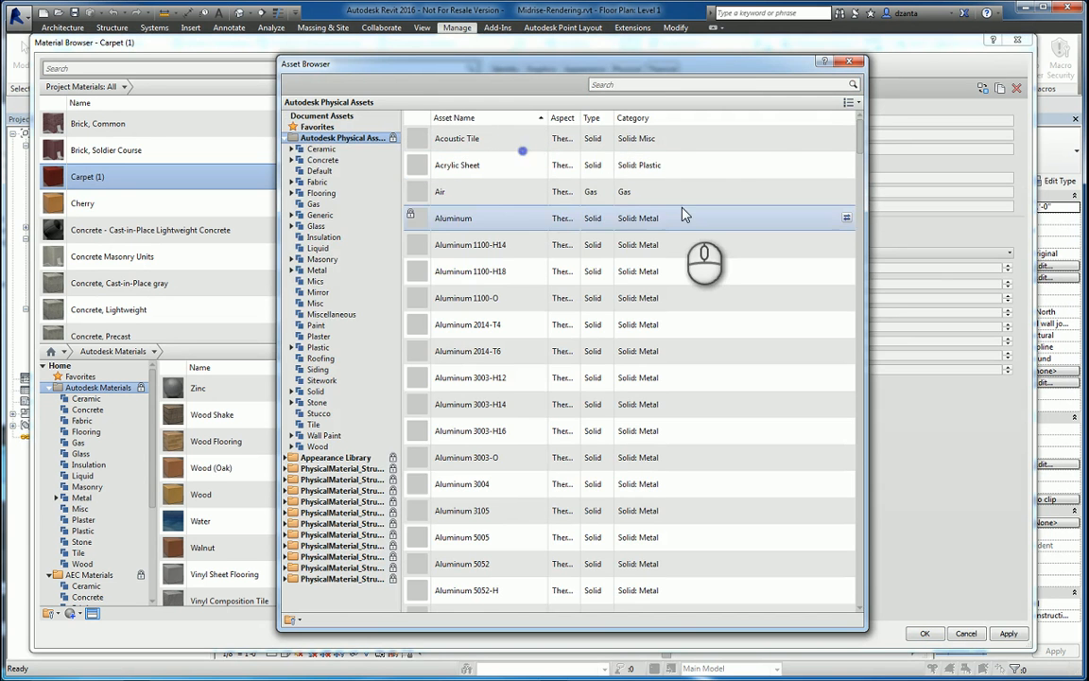
pyautogui.click(847, 61)
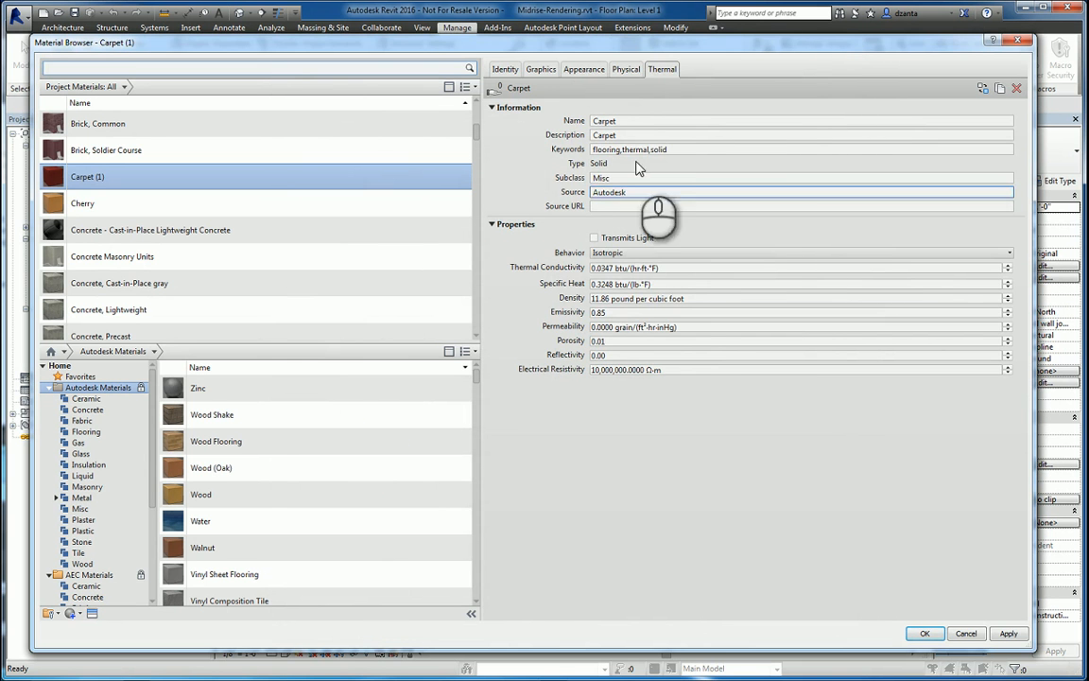
pyautogui.click(615, 121)
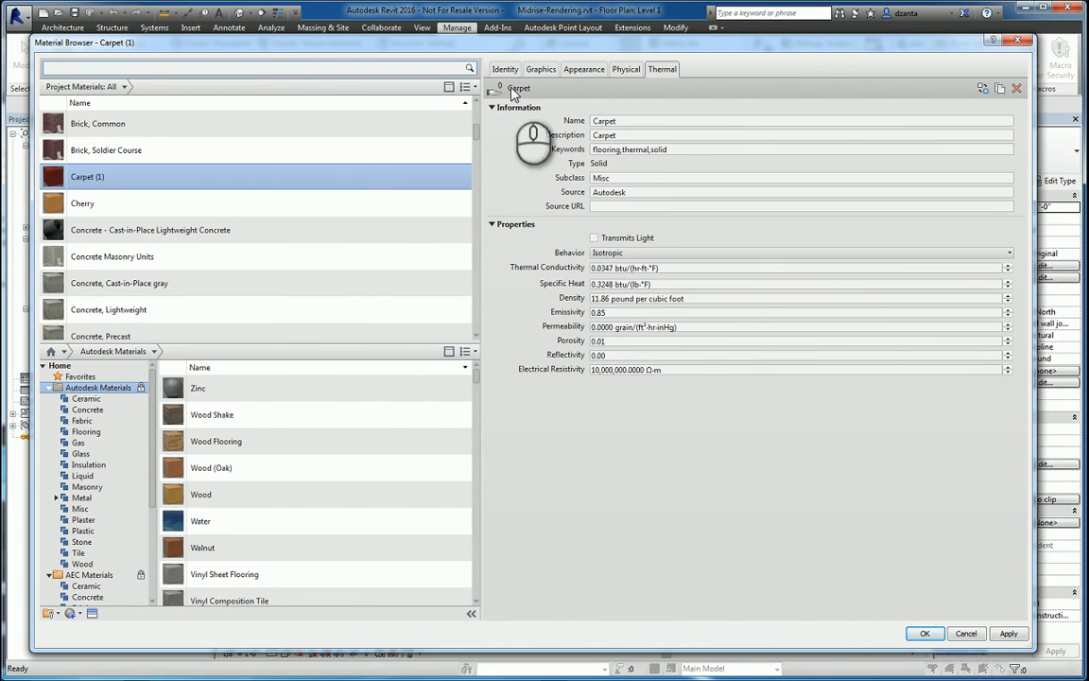
pyautogui.click(926, 633)
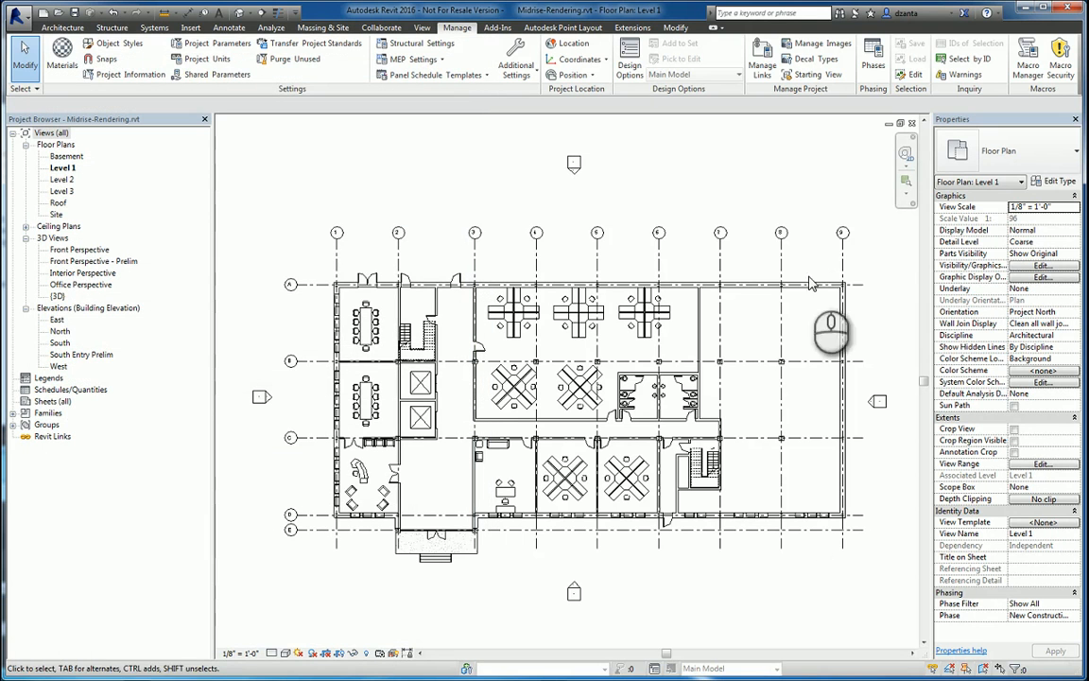
# Step: Open the layer structure of the Exterior - Brick on CMU wall along grid line A and widen its Material column
pyautogui.click(747, 176)
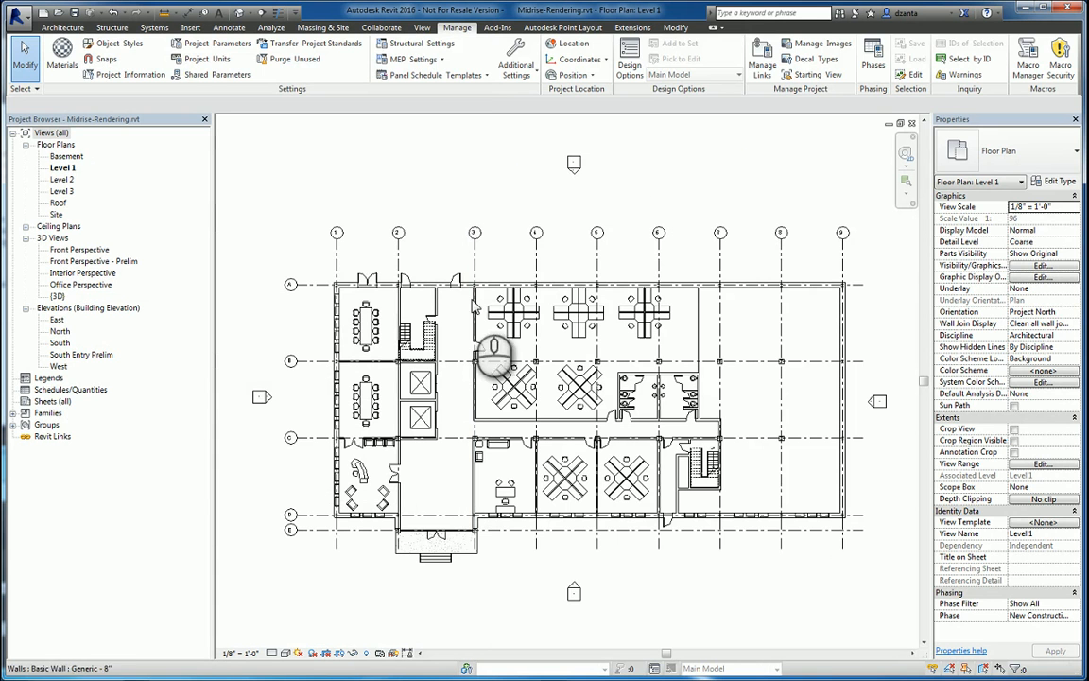
pyautogui.click(509, 283)
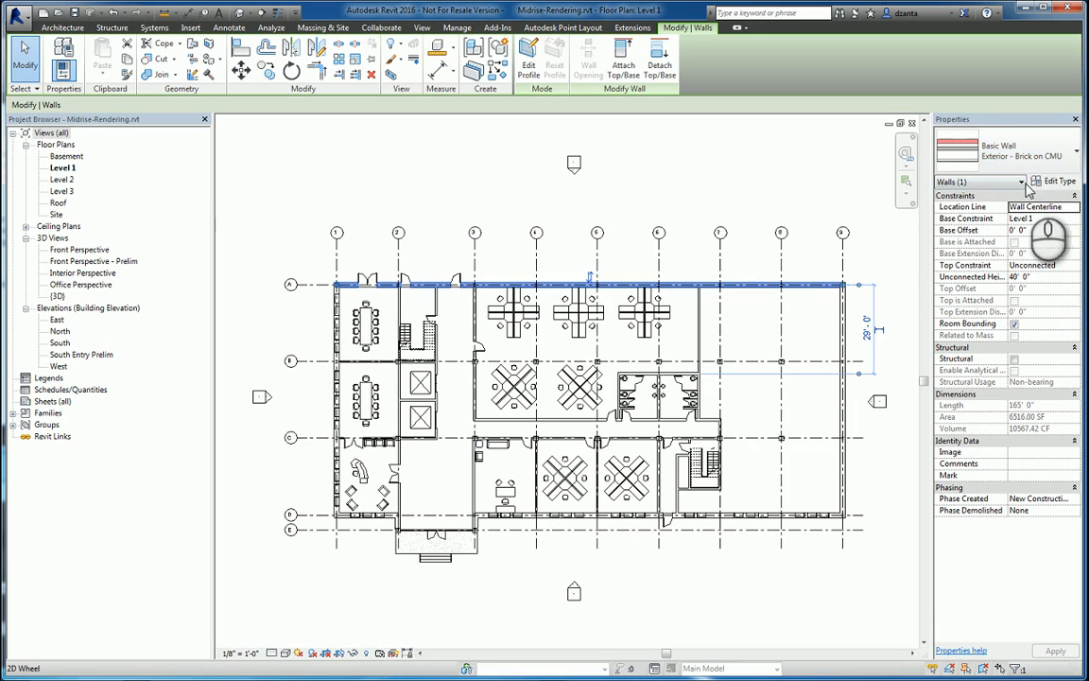
pyautogui.click(1058, 181)
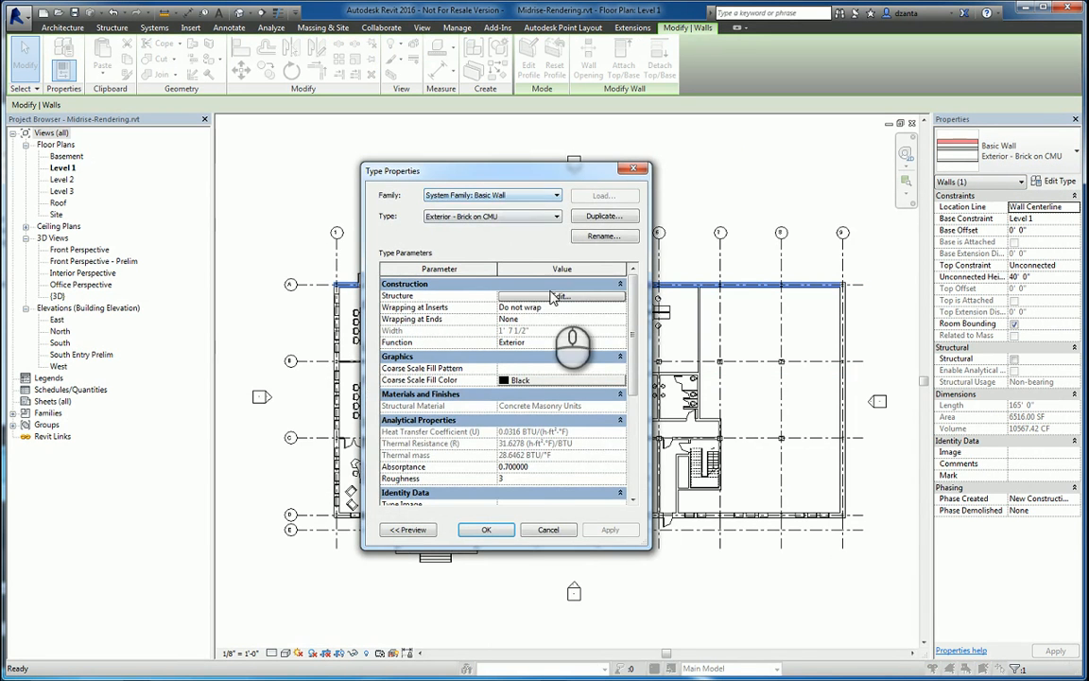
pyautogui.click(558, 297)
pyautogui.click(398, 596)
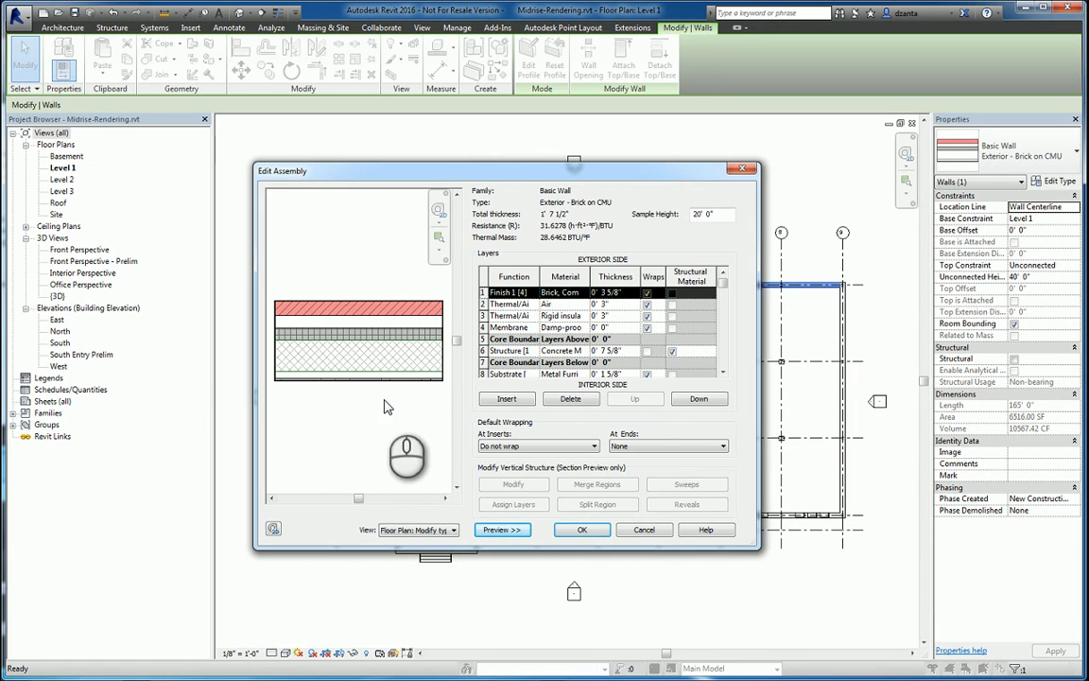
pyautogui.moveTo(591, 276); pyautogui.dragTo(622, 279)
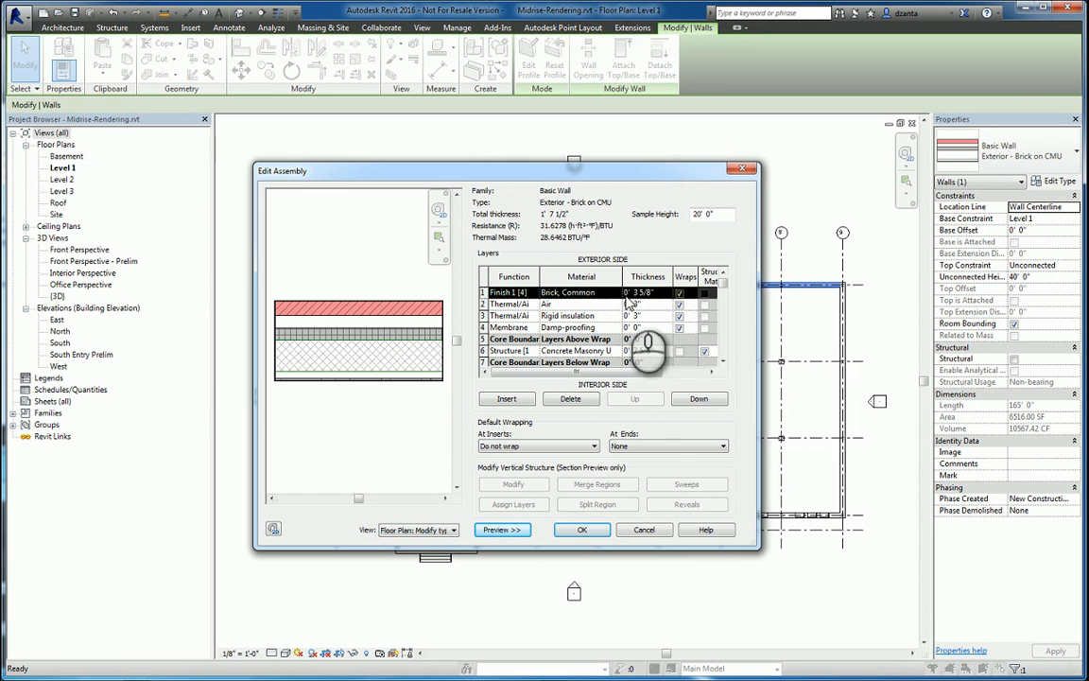
# Step: Open the Brick, Common material from the wall's Finish 1 layer and set its description to 4" Nominal Brick
pyautogui.click(619, 298)
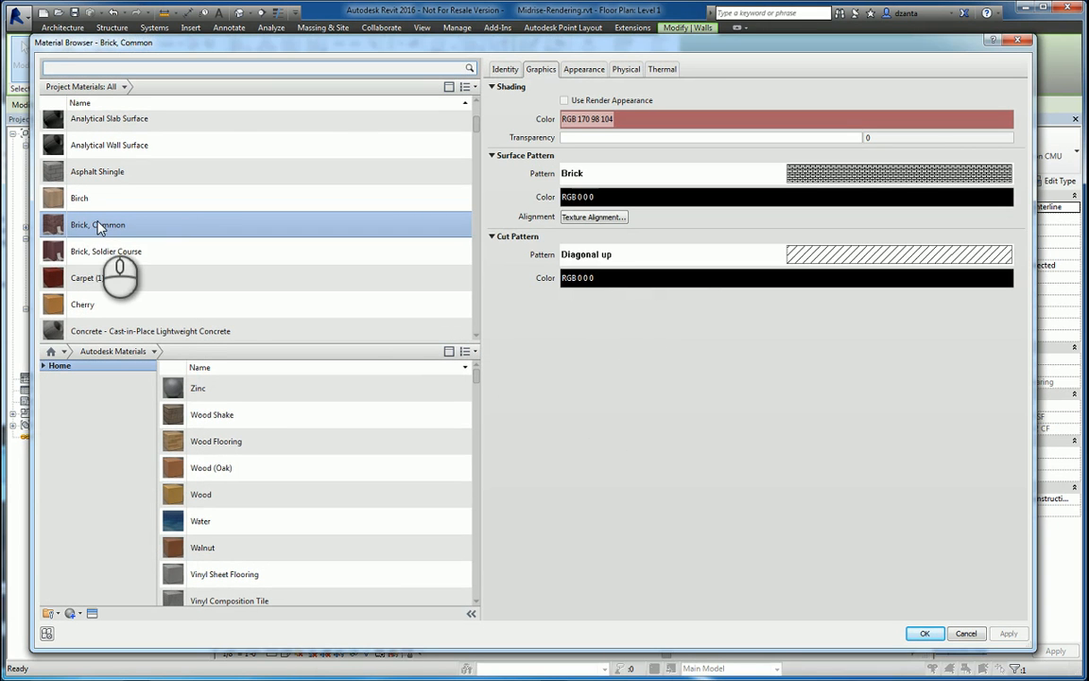
pyautogui.click(506, 71)
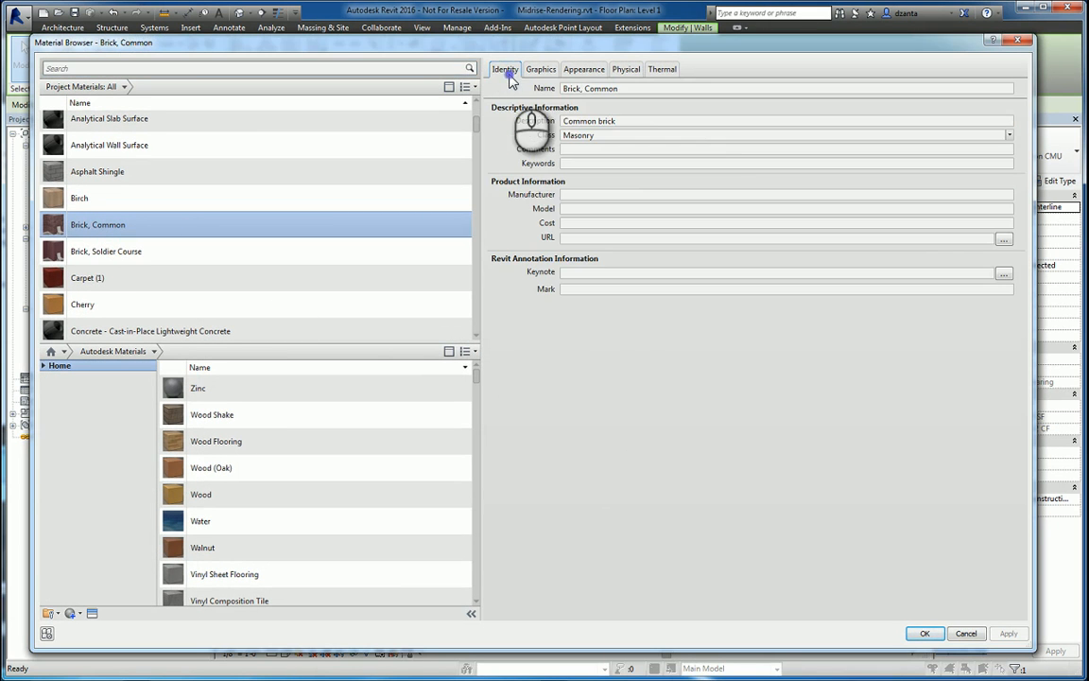
pyautogui.click(632, 120)
pyautogui.tripleClick(632, 121)
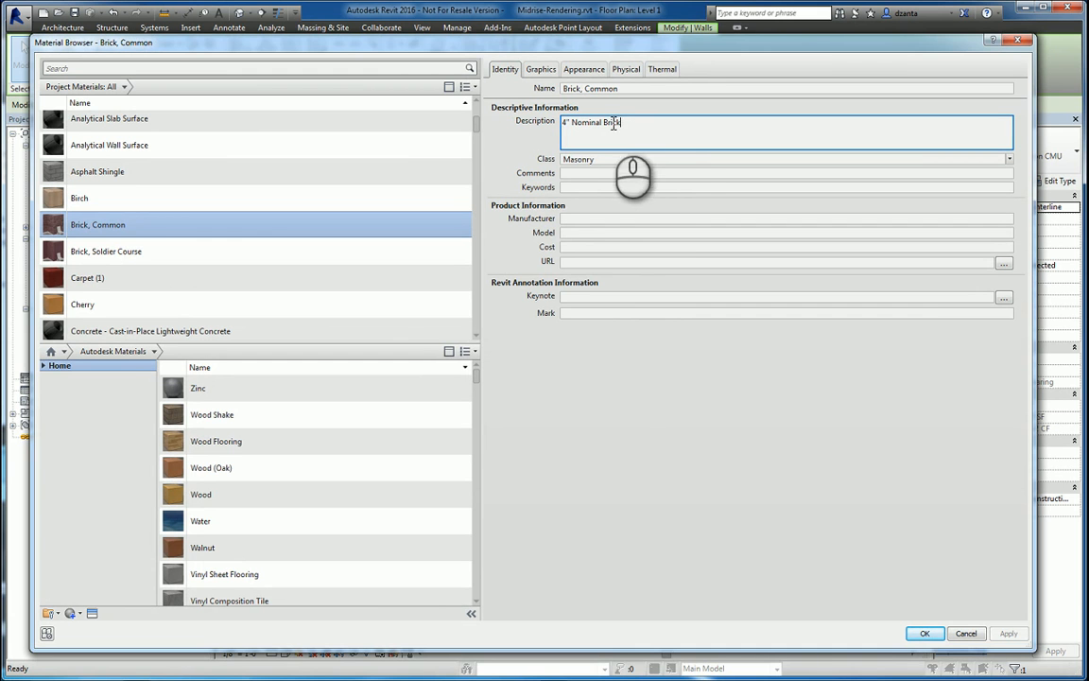
# Step: Review the graphics, appearance, physical and thermal properties of the Brick, Common material
pyautogui.click(541, 69)
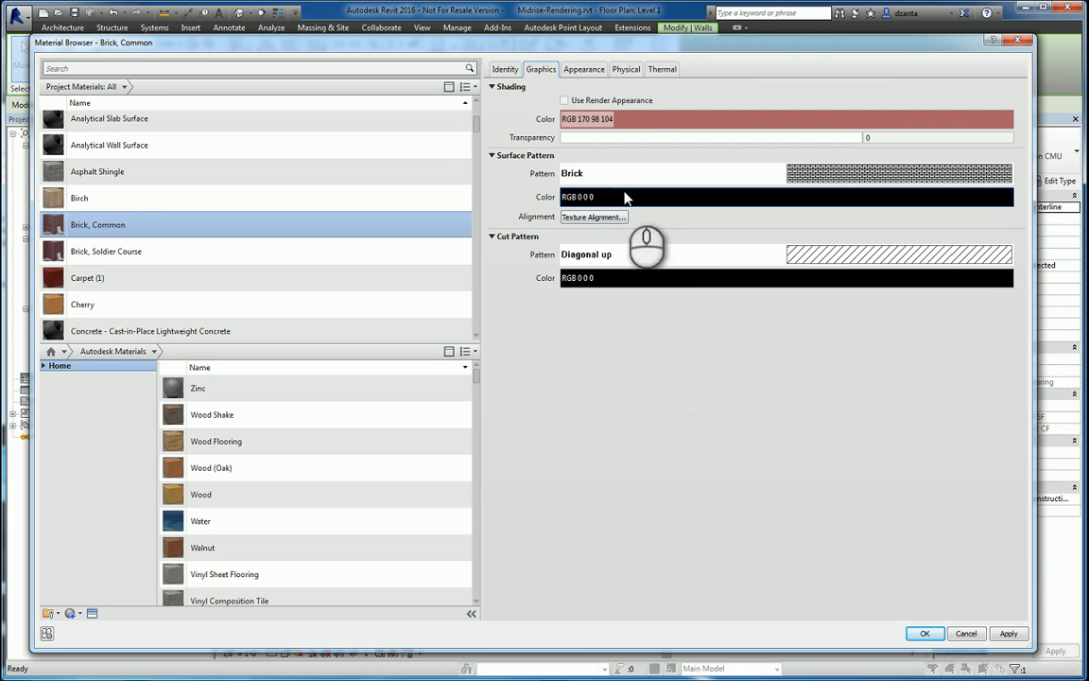
pyautogui.click(601, 69)
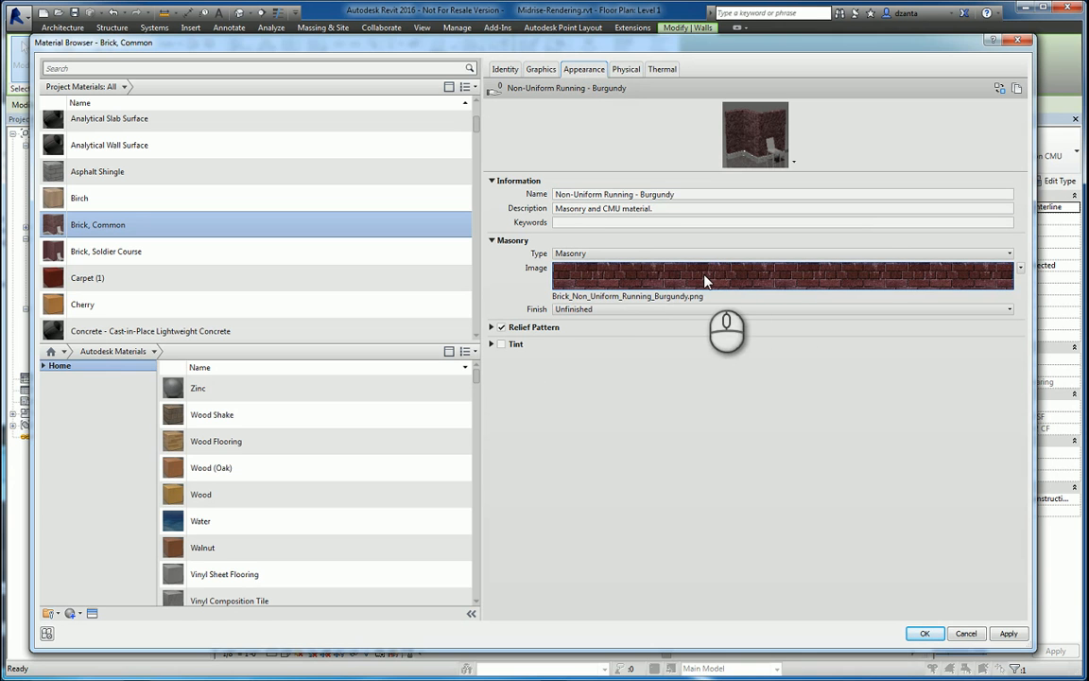
pyautogui.moveTo(705, 281)
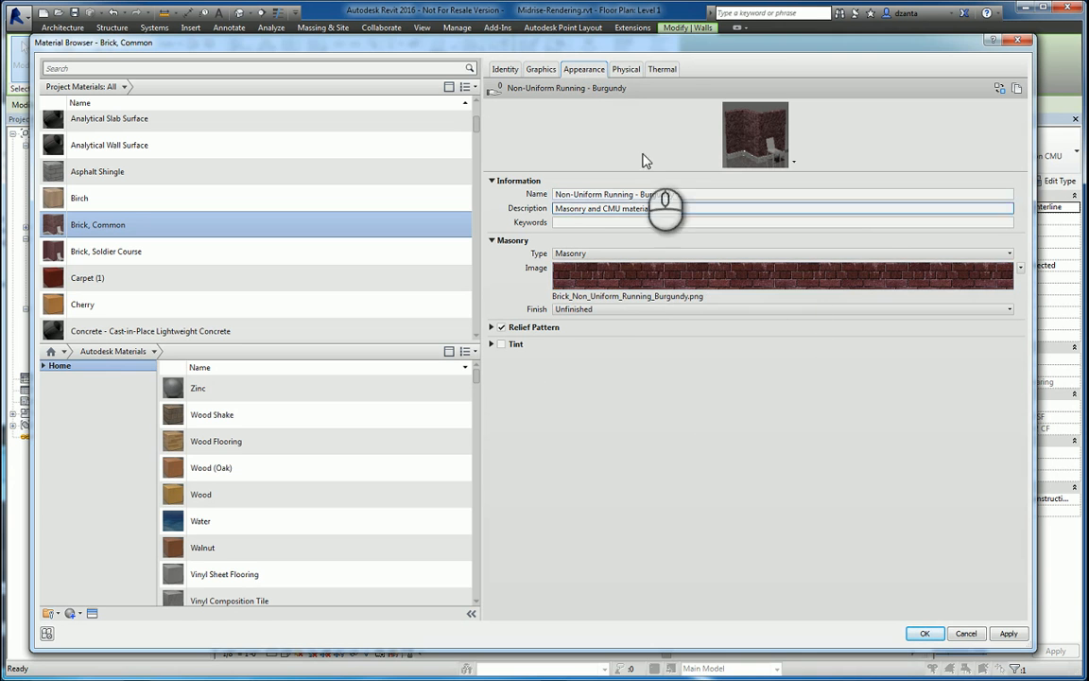
pyautogui.click(626, 70)
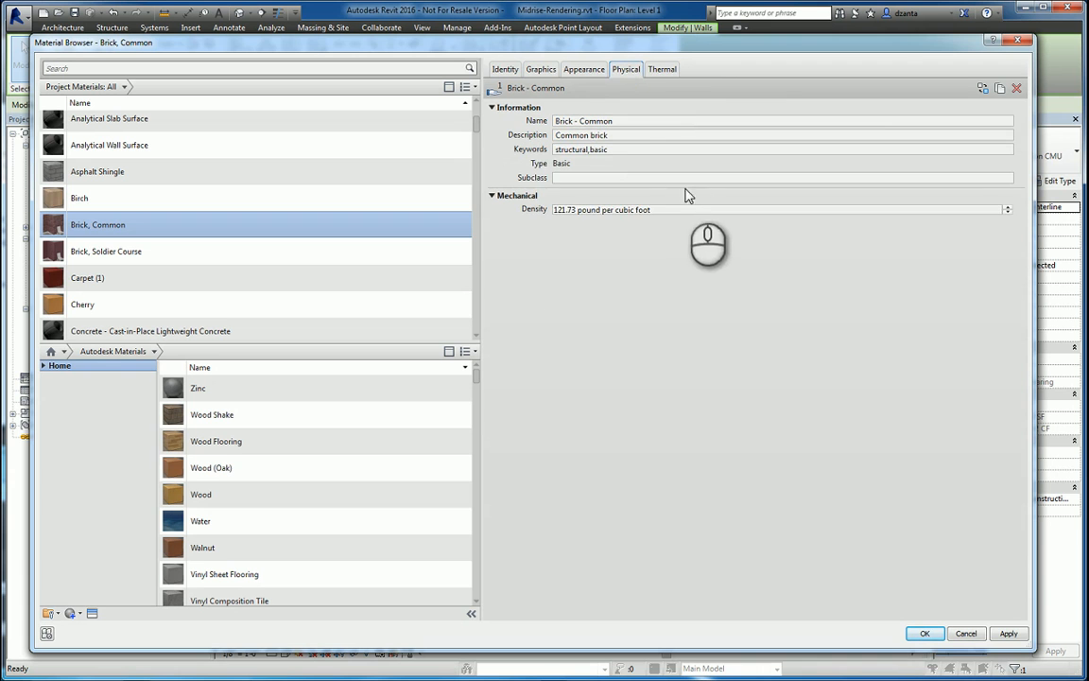
pyautogui.click(661, 70)
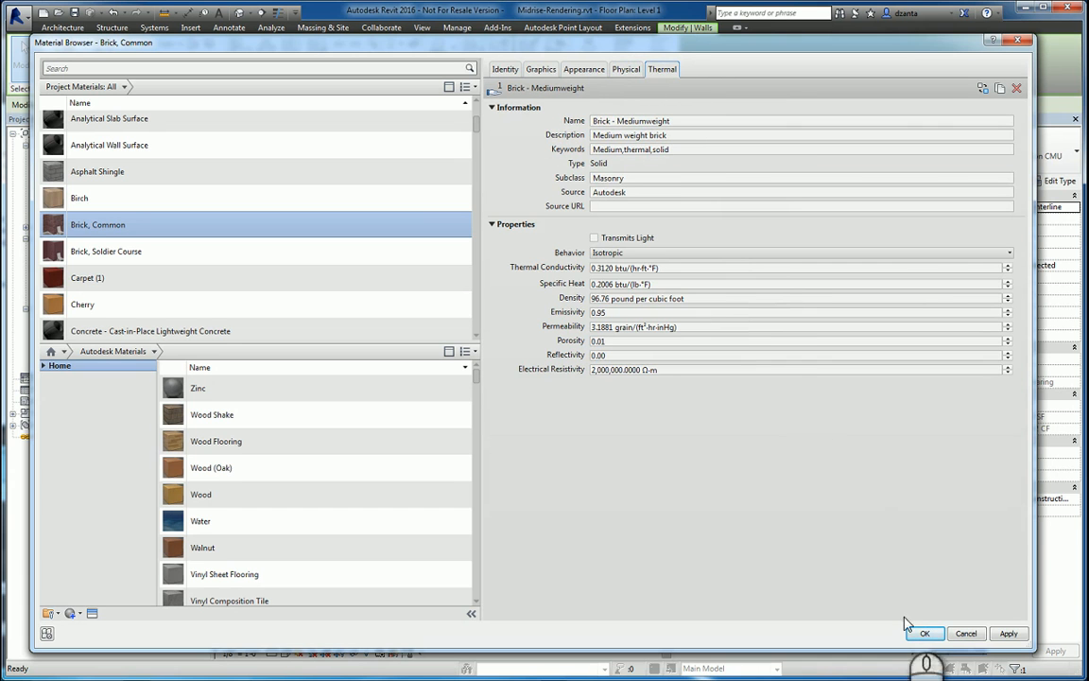
# Step: Accept the Brick, Common material and wall type settings and deselect the wall
pyautogui.click(925, 634)
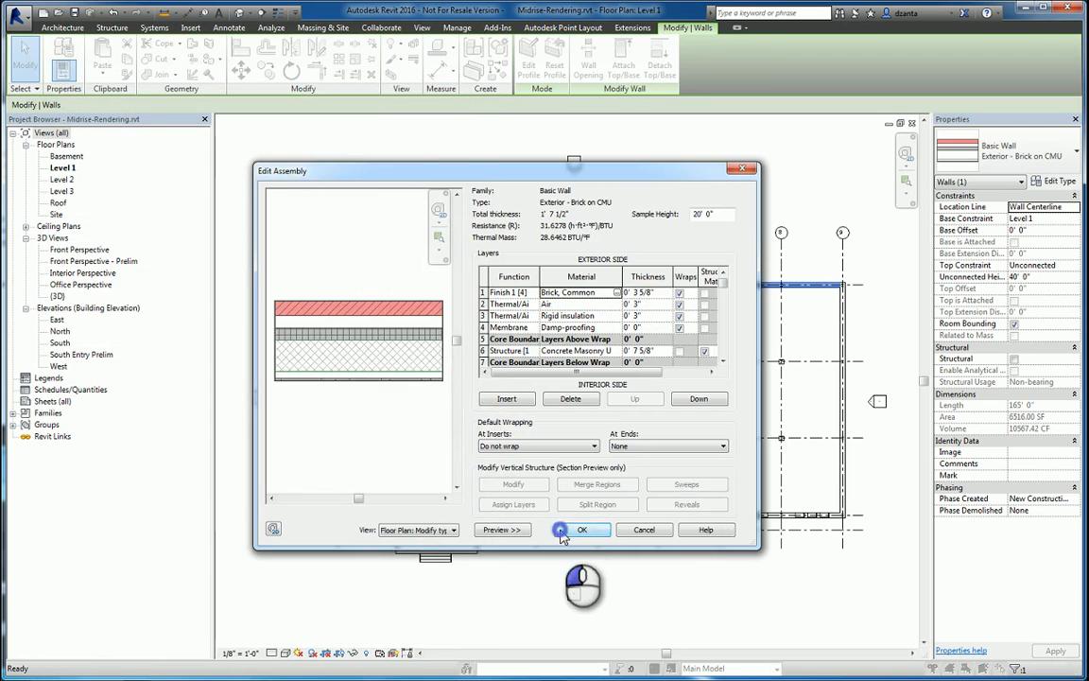
pyautogui.click(562, 535)
pyautogui.click(591, 593)
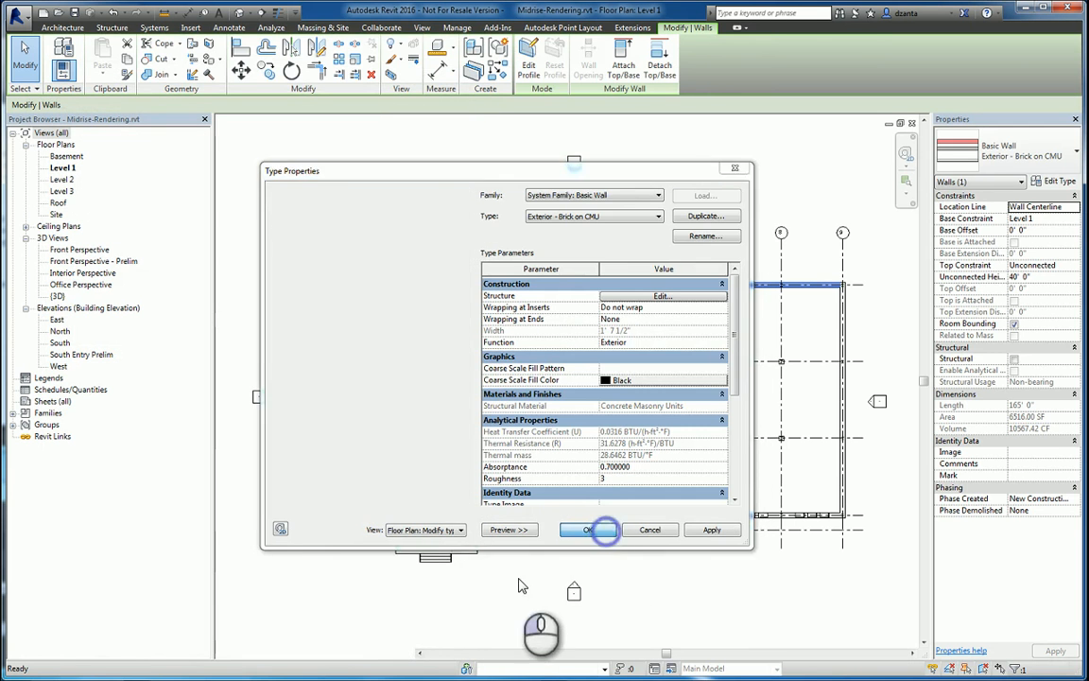
pyautogui.click(518, 598)
# Step: Open the default 3D view, frame the building's front-right corner and set the visual style to Shaded
pyautogui.click(220, 12)
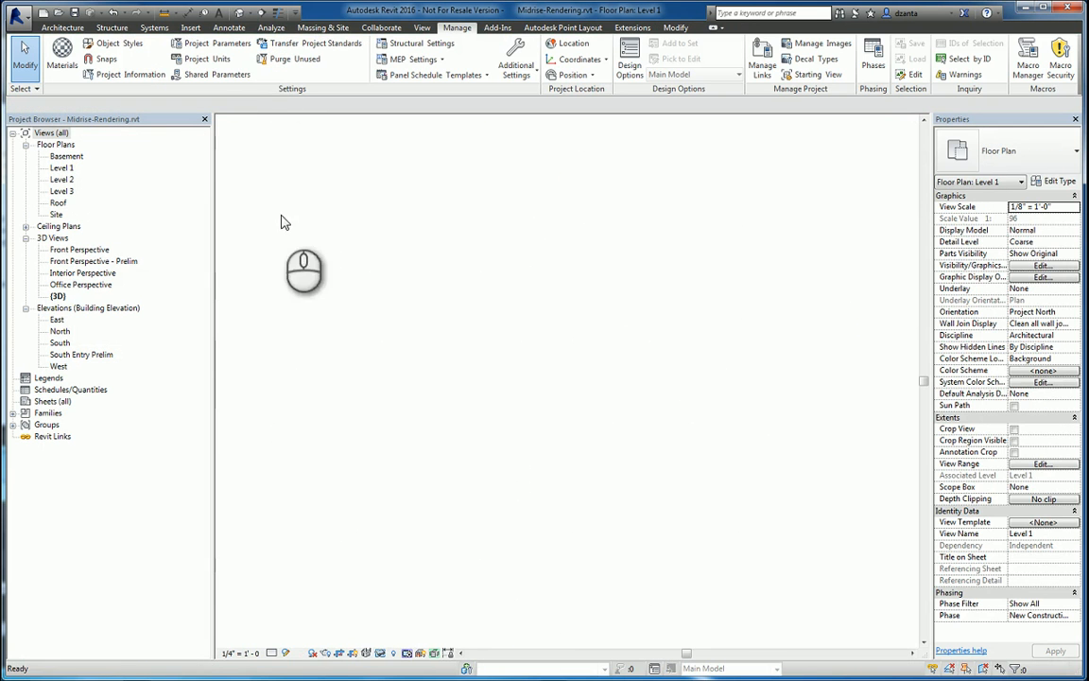
pyautogui.scroll(8, 624, 468)
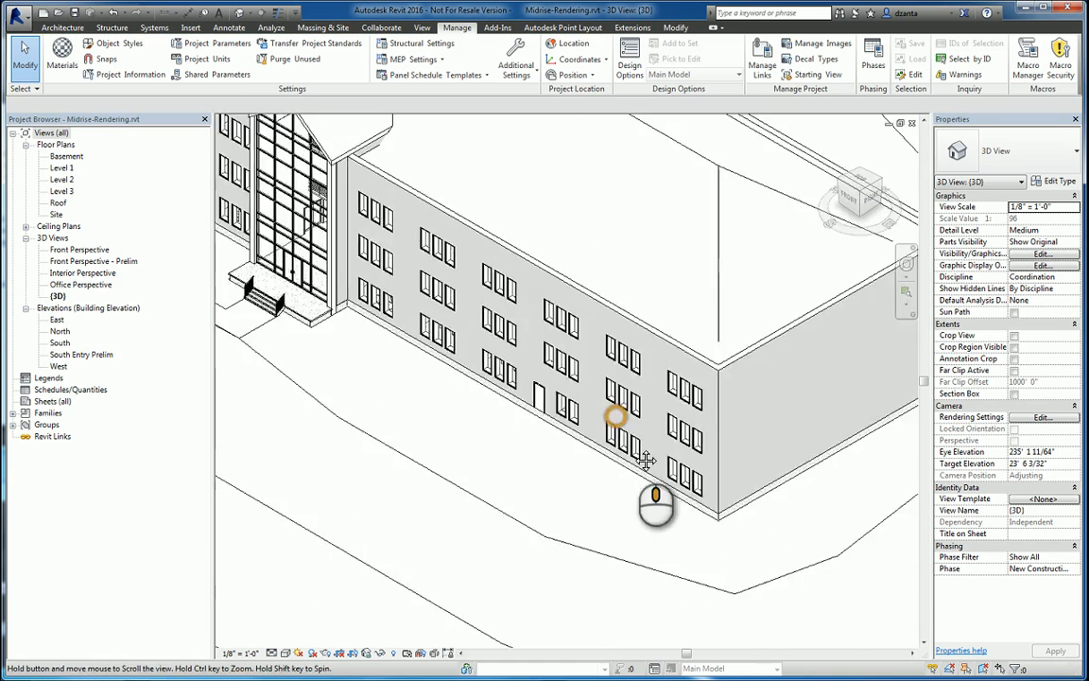
pyautogui.keyDown('shift'); pyautogui.moveTo(646, 475); pyautogui.dragTo(572, 467, button='middle'); pyautogui.keyUp('shift')
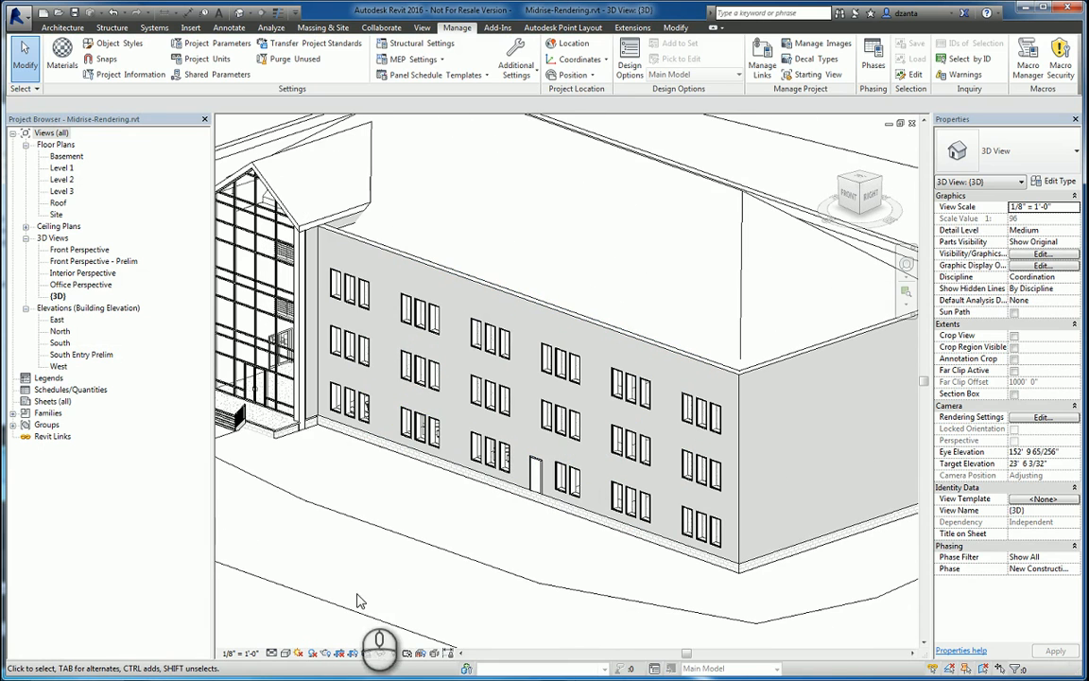
pyautogui.click(286, 653)
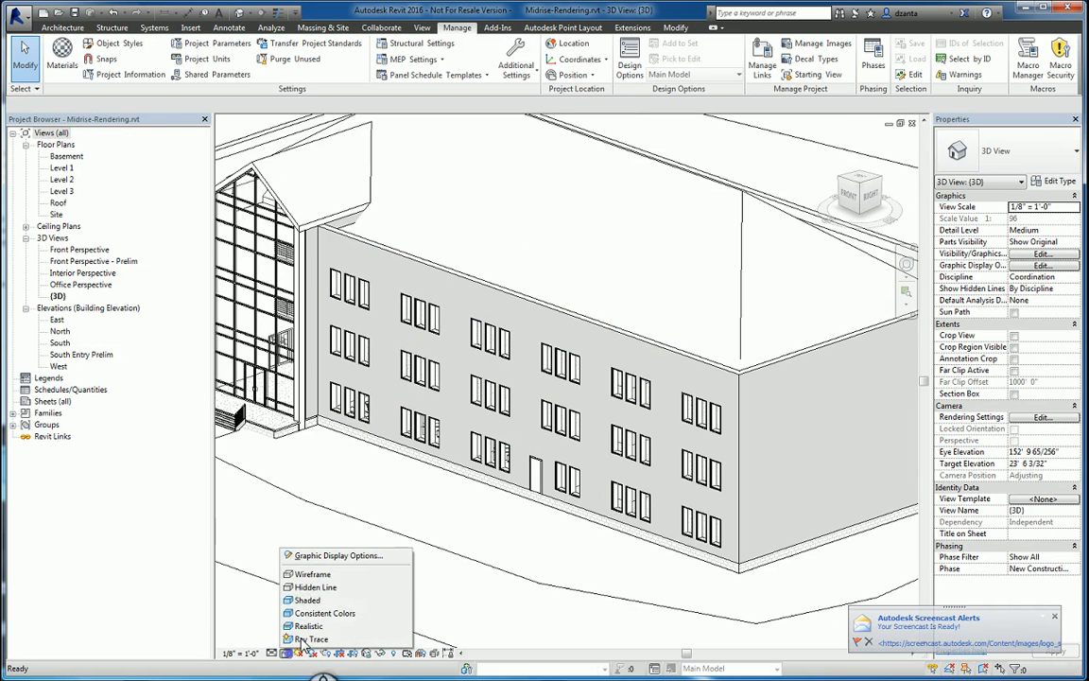
pyautogui.click(309, 626)
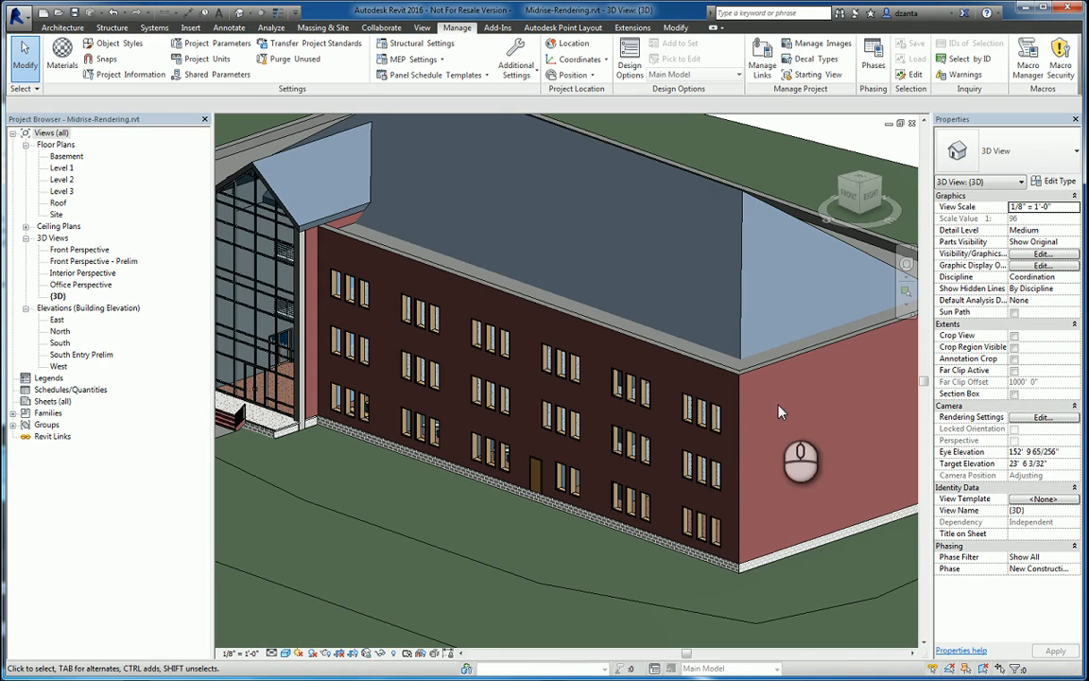
# Step: Check the shading color and surface pattern of Brick, Common in the Material Browser and close it
pyautogui.click(62, 55)
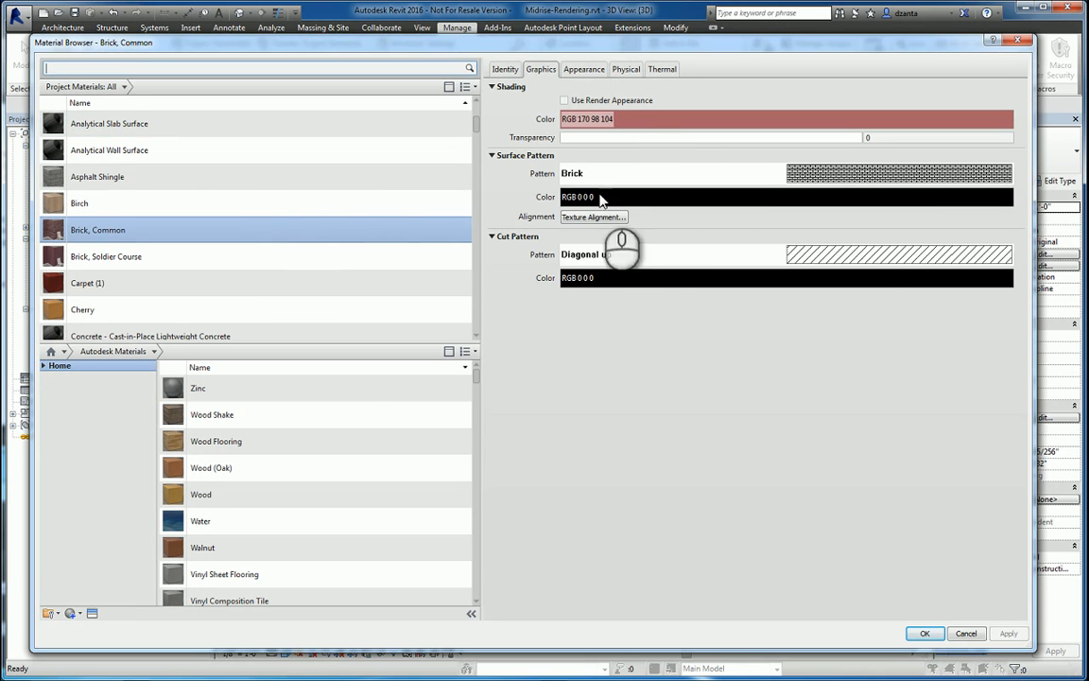
pyautogui.click(1018, 39)
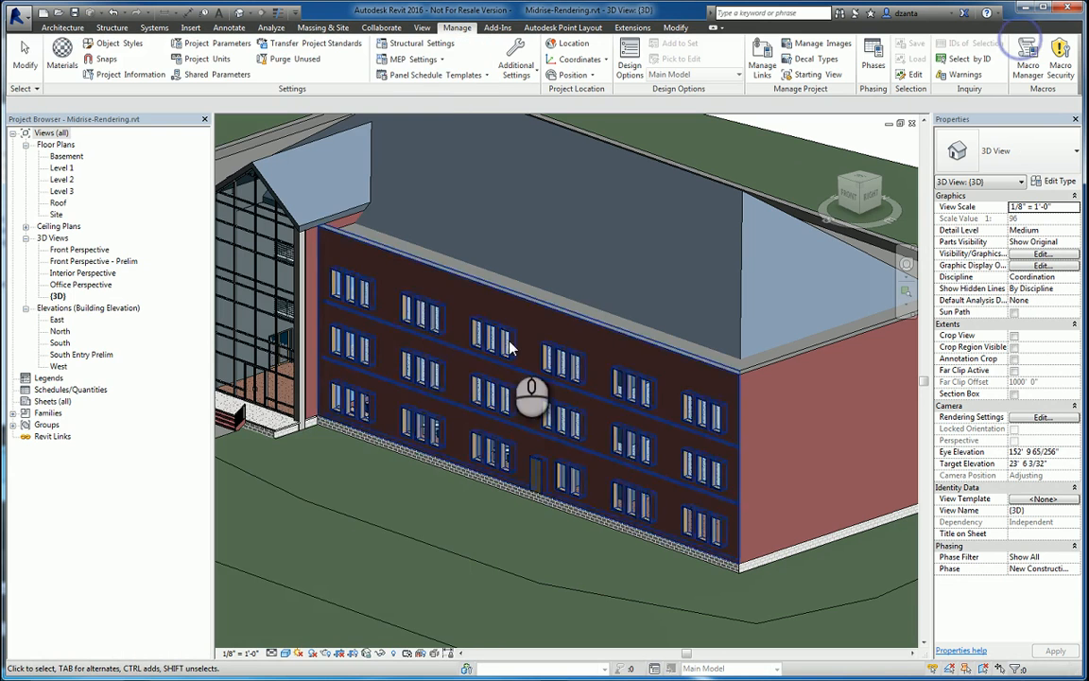
# Step: Set the 3D view's visual style to Realistic and inspect the brick texture on the exterior walls at the building's corner
pyautogui.click(286, 656)
pyautogui.click(310, 626)
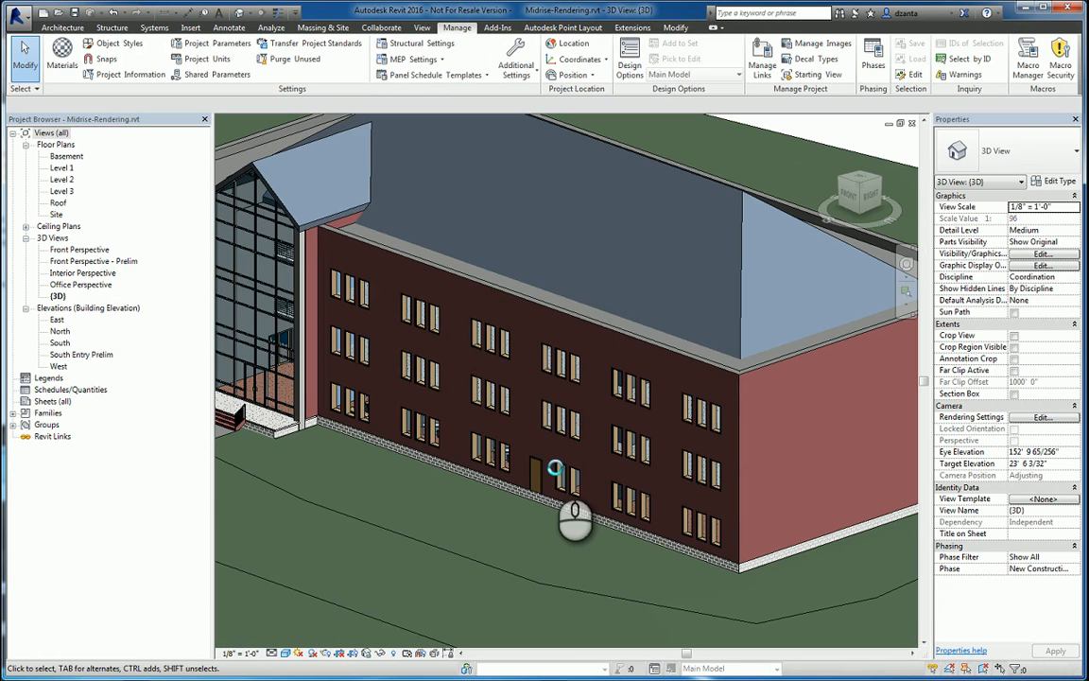
pyautogui.scroll(5, 706, 414)
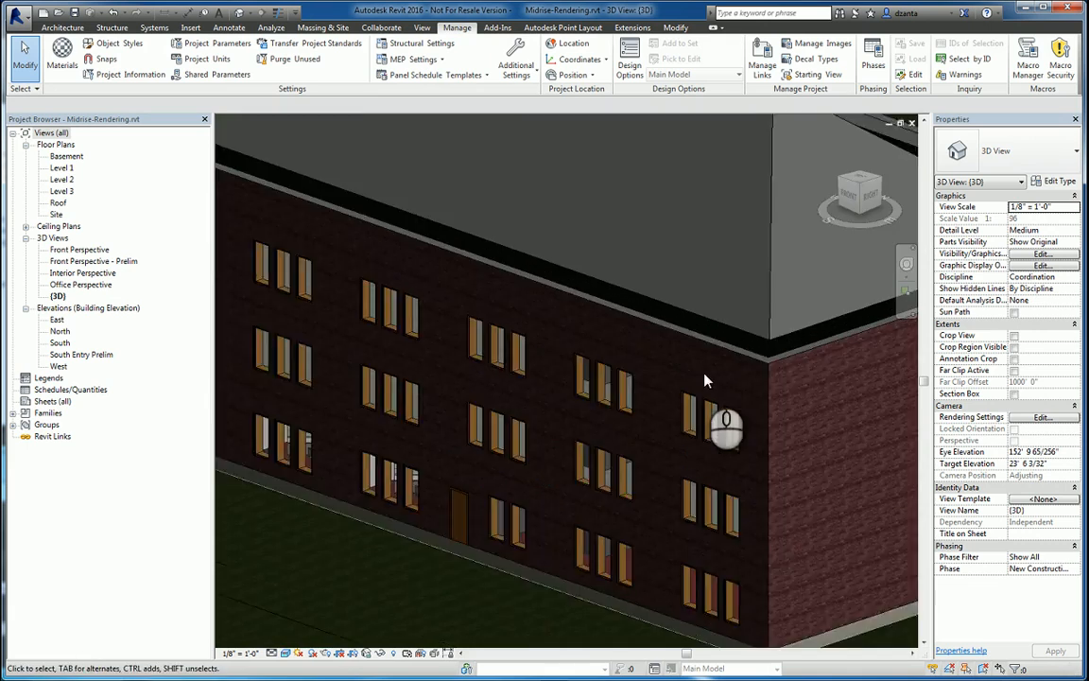
pyautogui.scroll(4, 750, 366)
pyautogui.moveTo(776, 344); pyautogui.dragTo(156, 246, button='middle')
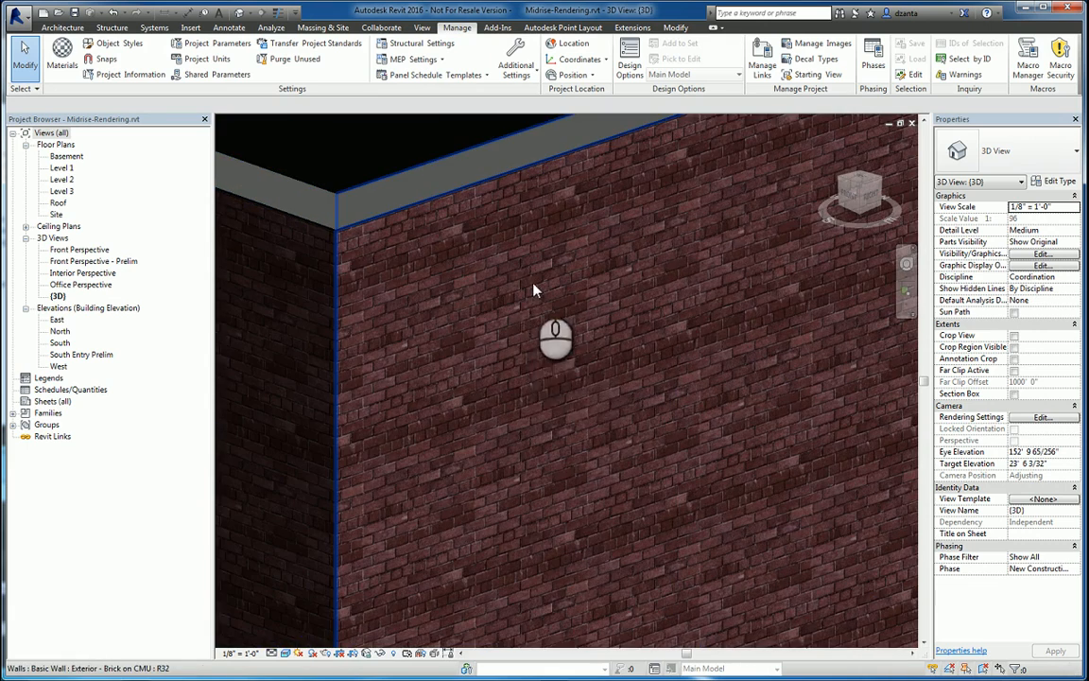
pyautogui.scroll(-7, 563, 358)
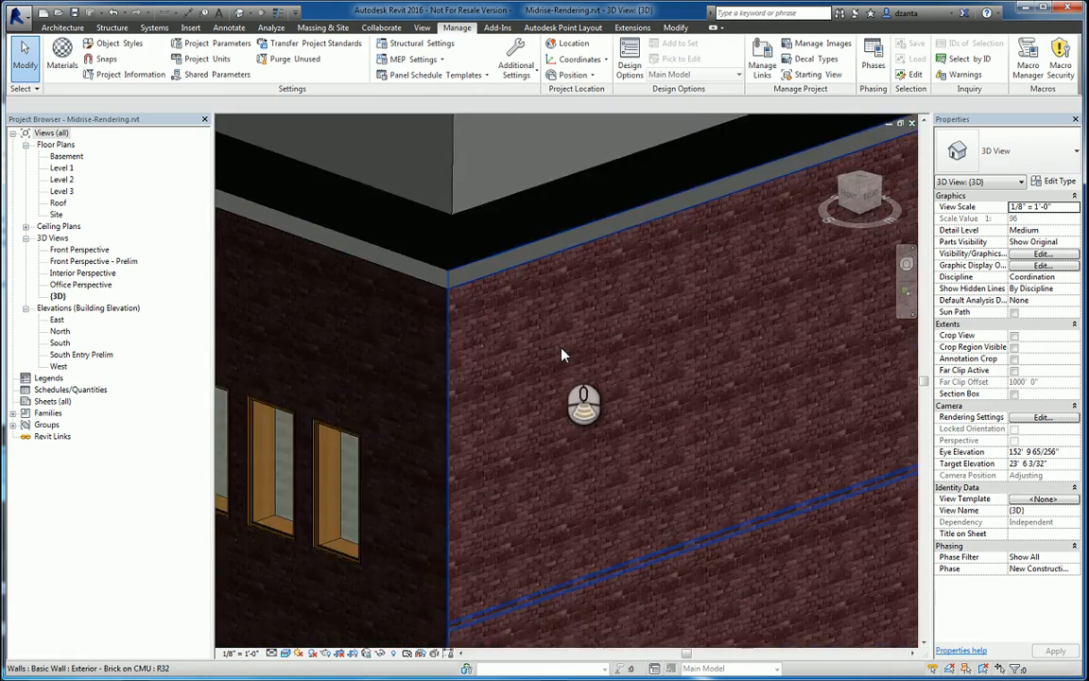
pyautogui.keyDown('shift'); pyautogui.moveTo(571, 358); pyautogui.dragTo(592, 199, button='middle'); pyautogui.keyUp('shift')
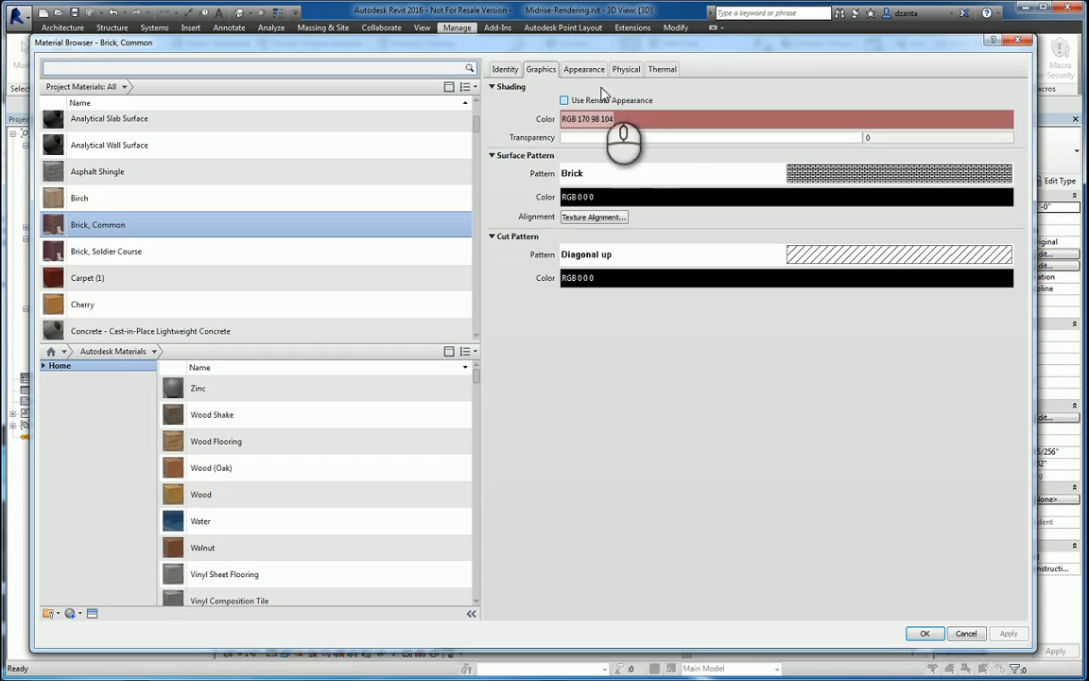
# Step: Review the appearance asset of Brick, Common in the Material Browser and close it without changes
pyautogui.click(584, 69)
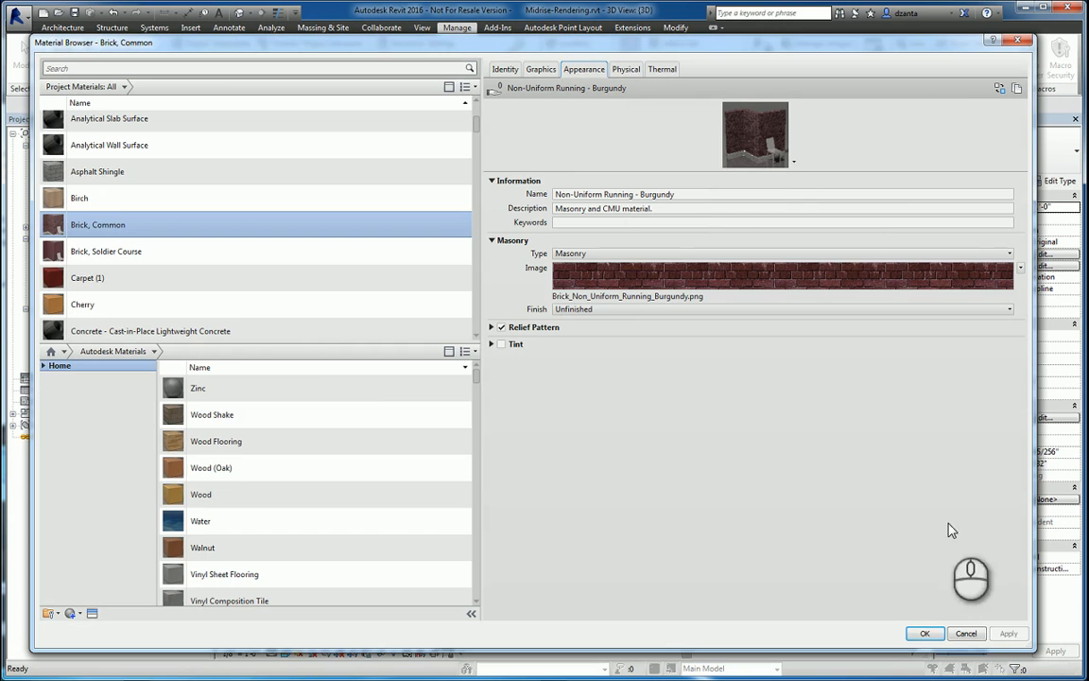
pyautogui.click(966, 634)
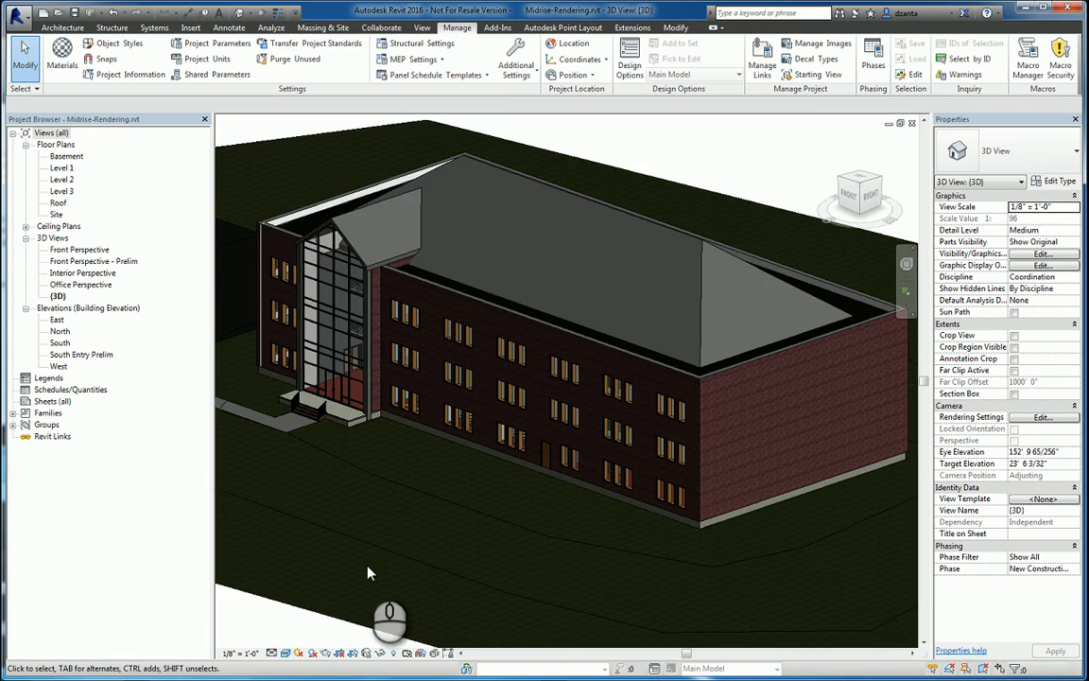
# Step: Frame the whole building with its surrounding site in the 3D view and set the visual style to Shaded
pyautogui.scroll(-3, 330, 508)
pyautogui.moveTo(309, 524); pyautogui.dragTo(458, 514, button='middle')
pyautogui.scroll(2, 330, 605)
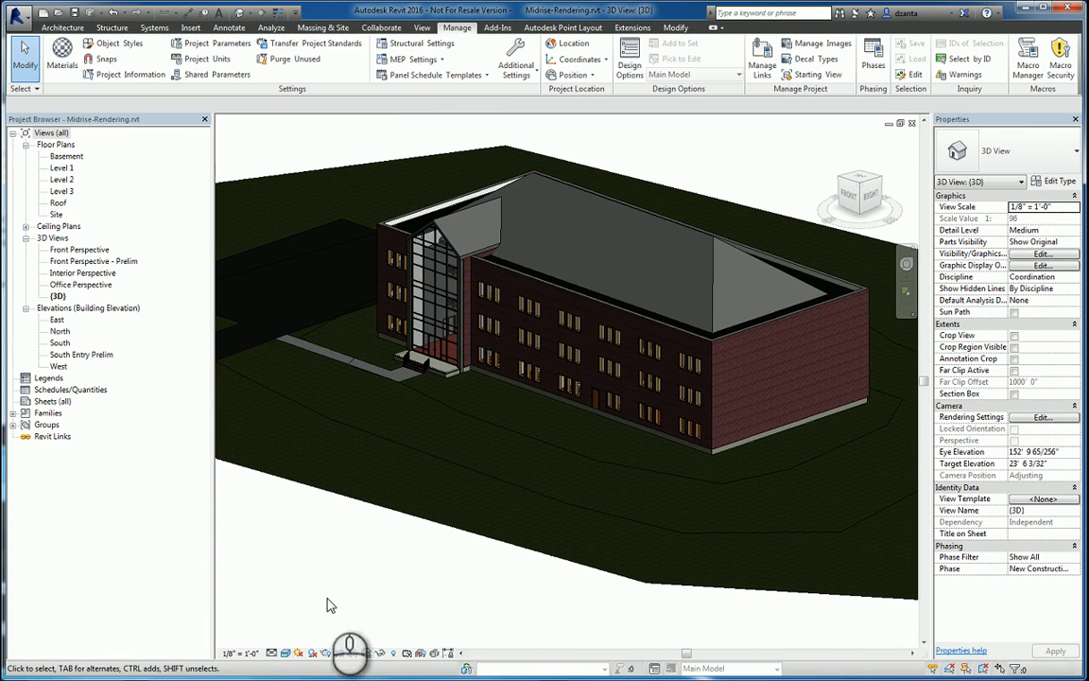
pyautogui.click(288, 654)
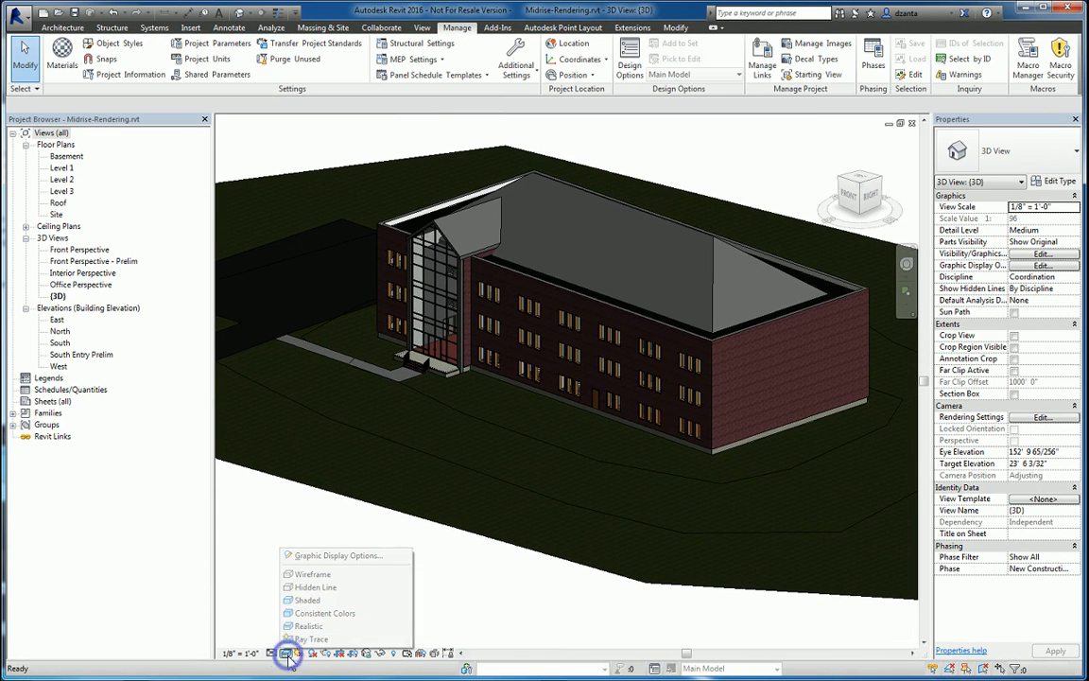
pyautogui.click(317, 613)
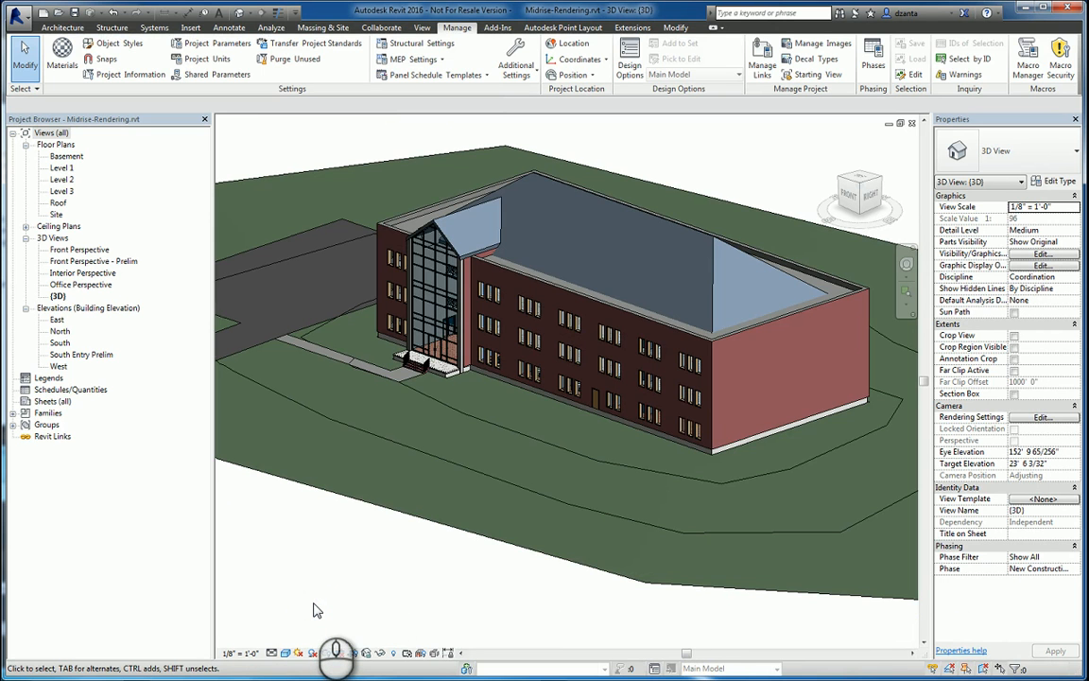
# Step: Set the 3D view's visual style to Consistent Colors and inspect the wall colors at the building's front-right corner
pyautogui.click(286, 653)
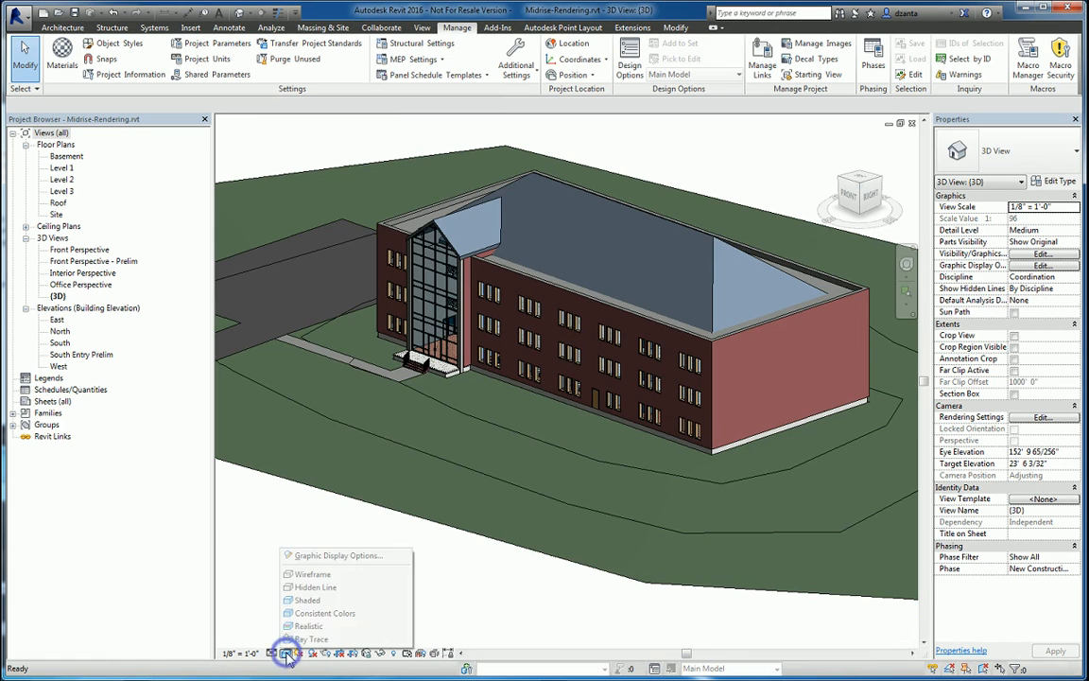
pyautogui.click(327, 616)
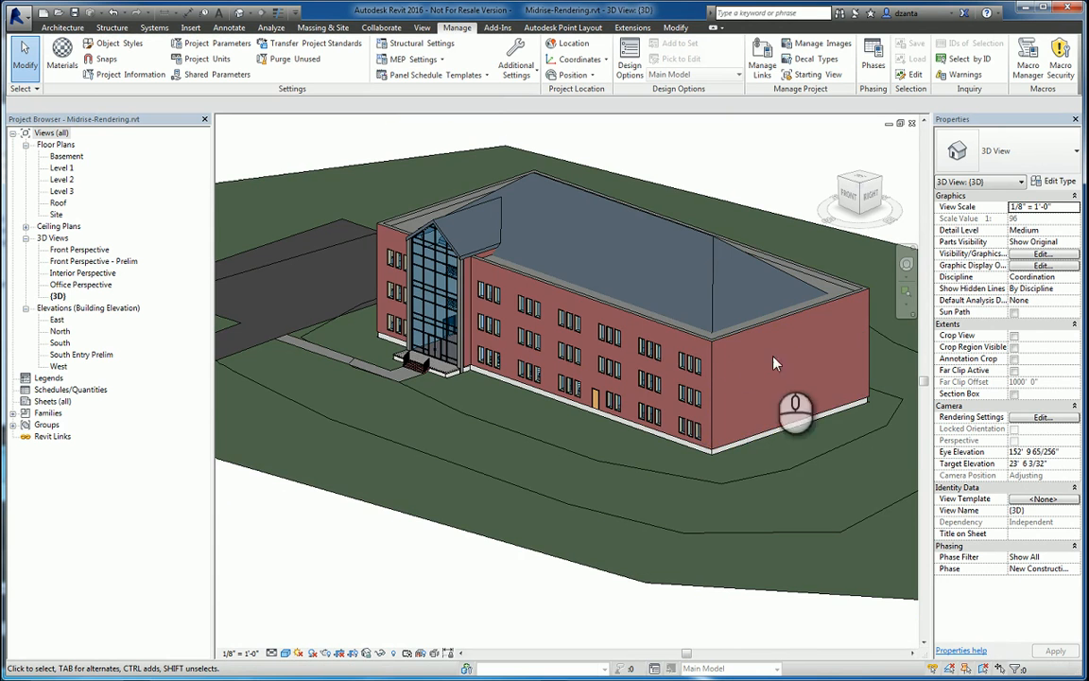
pyautogui.scroll(5, 761, 367)
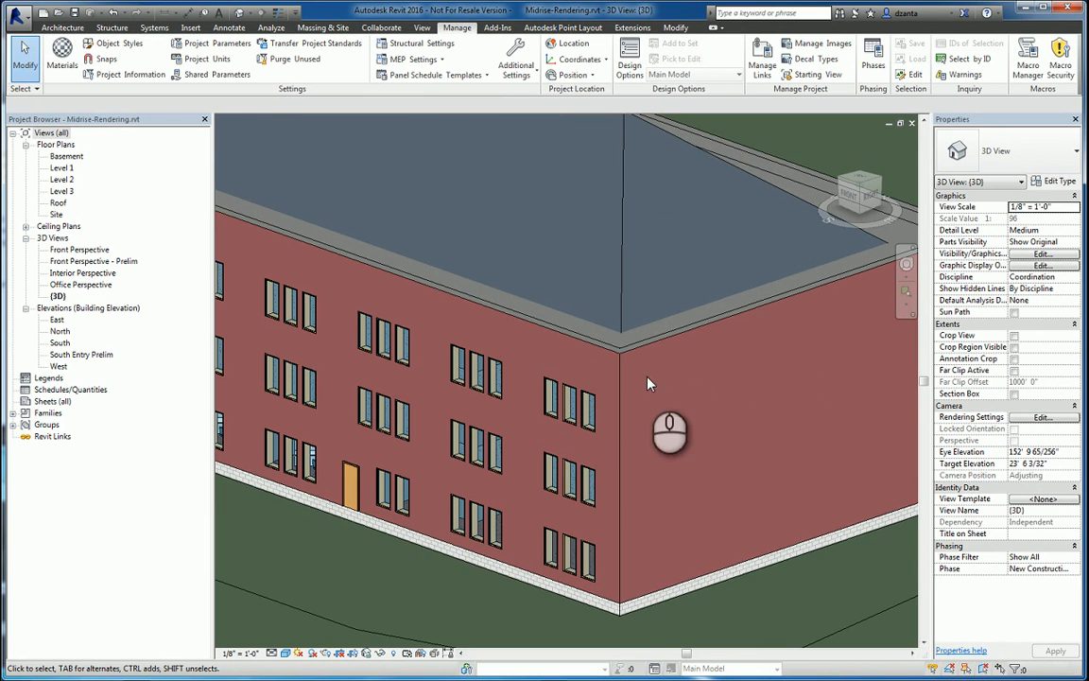
# Step: Return the 3D view to the Shaded visual style and bring the entire building and site back into view
pyautogui.click(285, 653)
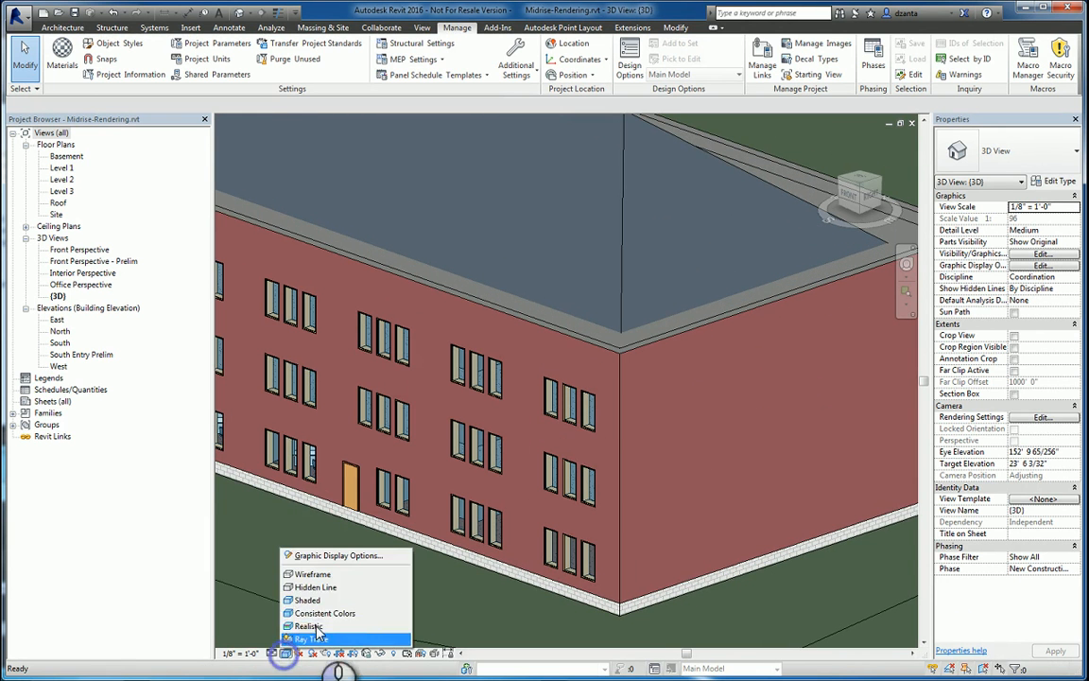
pyautogui.click(318, 605)
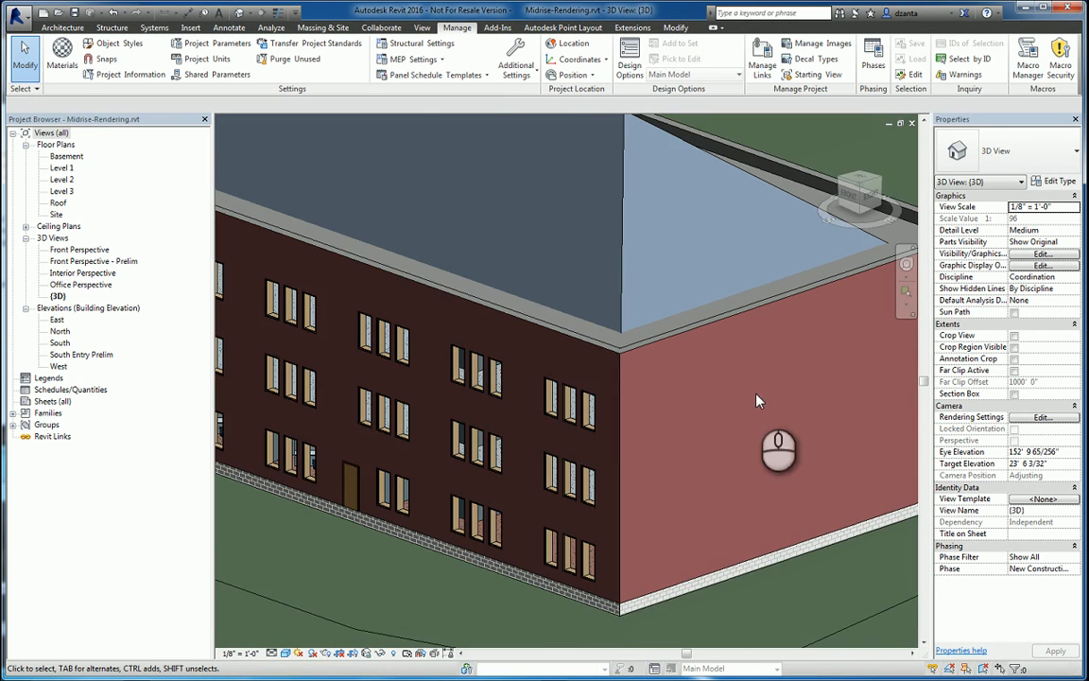
pyautogui.scroll(-5, 719, 388)
pyautogui.scroll(-1, 707, 430)
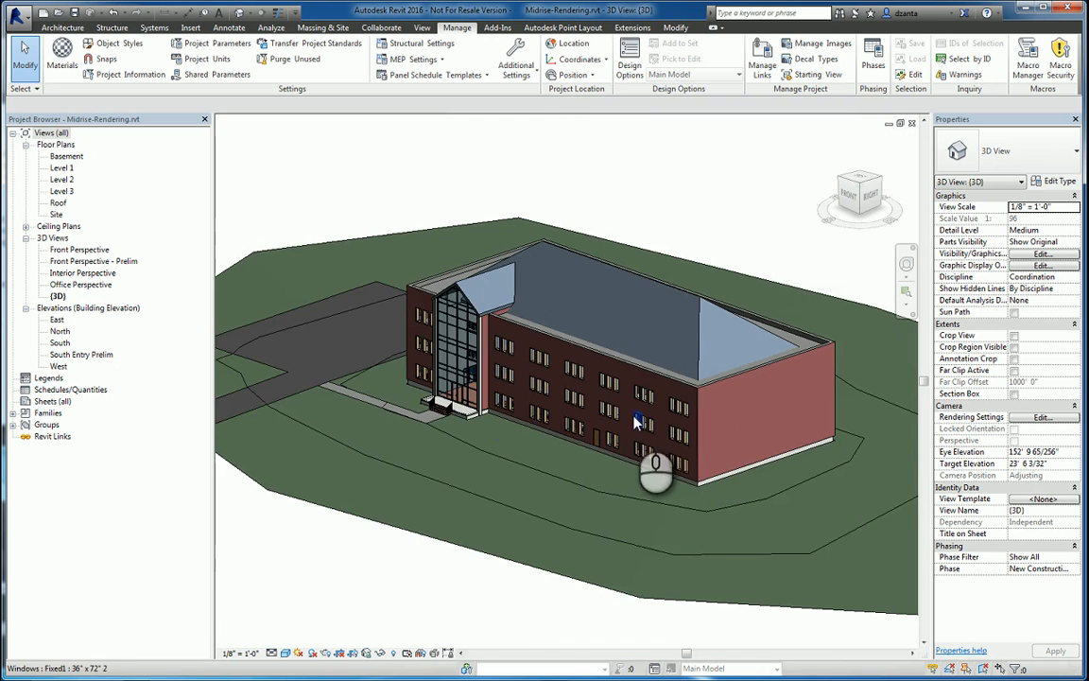
pyautogui.scroll(-1, 518, 537)
pyautogui.moveTo(623, 536); pyautogui.dragTo(561, 509, button='middle')
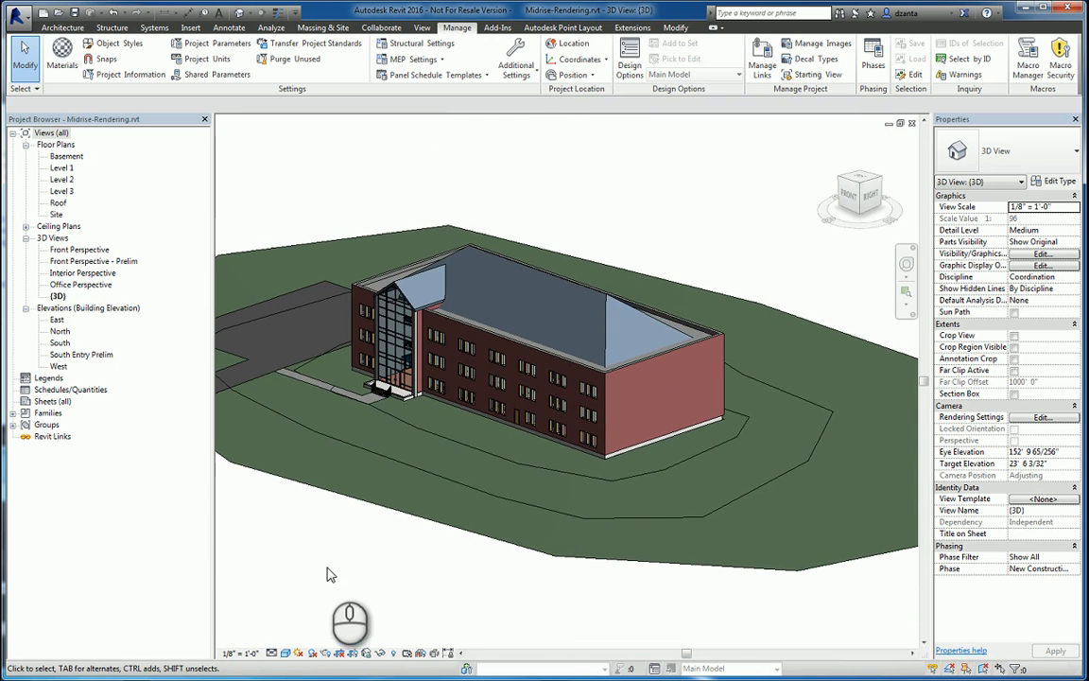